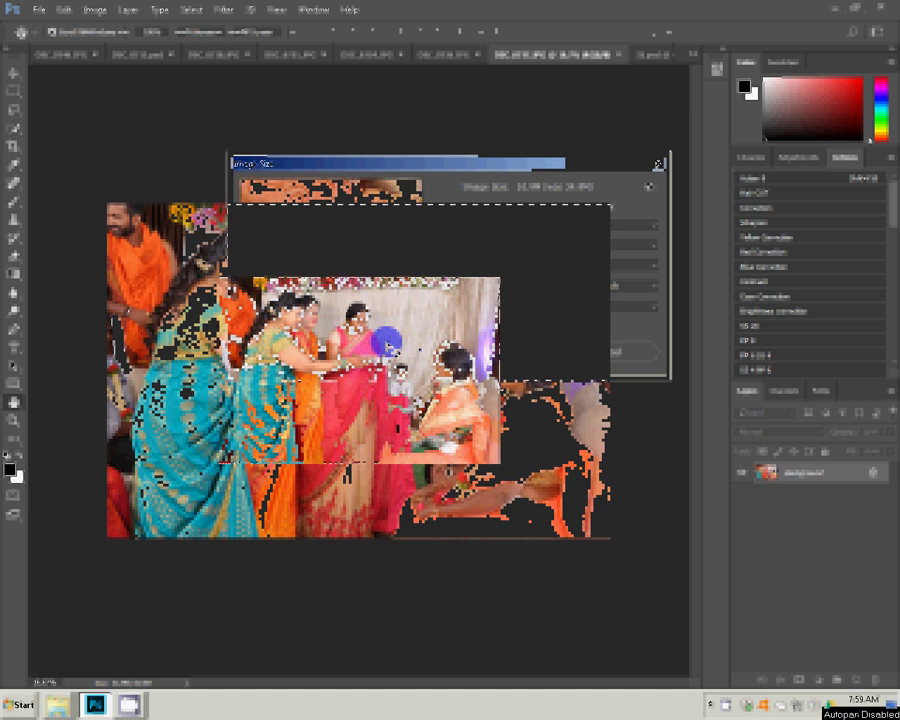
- Close the finished photo, resize the next one, cut it, and close DSC_0736.JPG
left_click(622, 55)
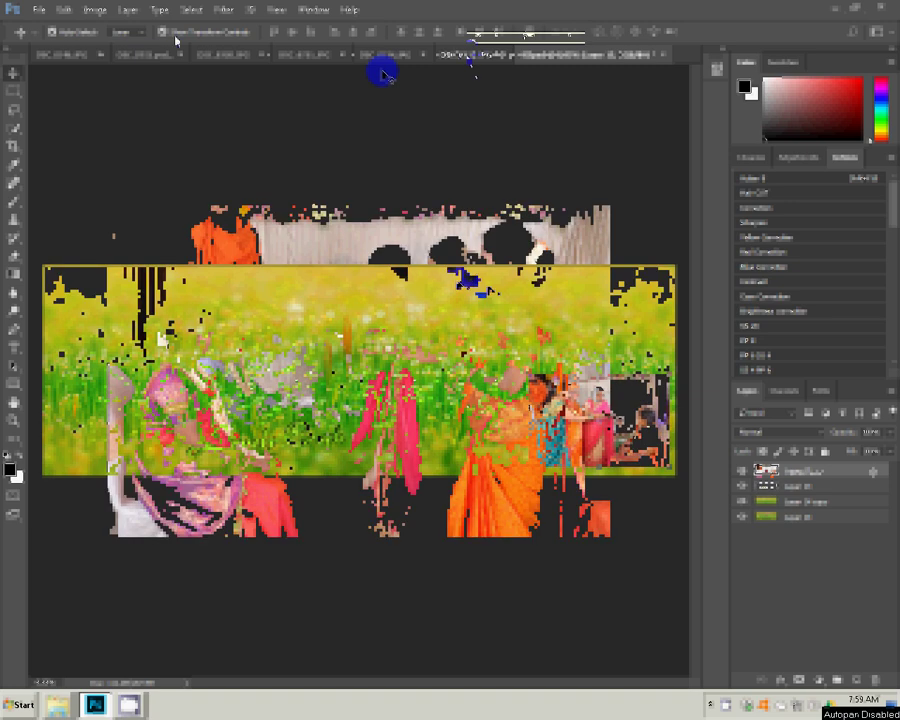
left_click(93, 12)
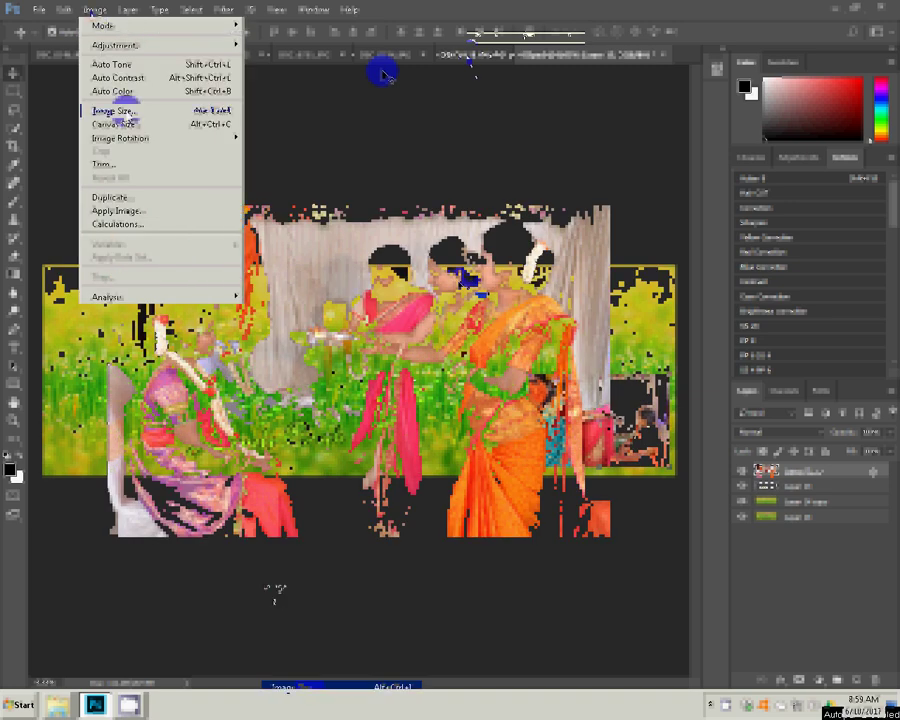
left_click(128, 112)
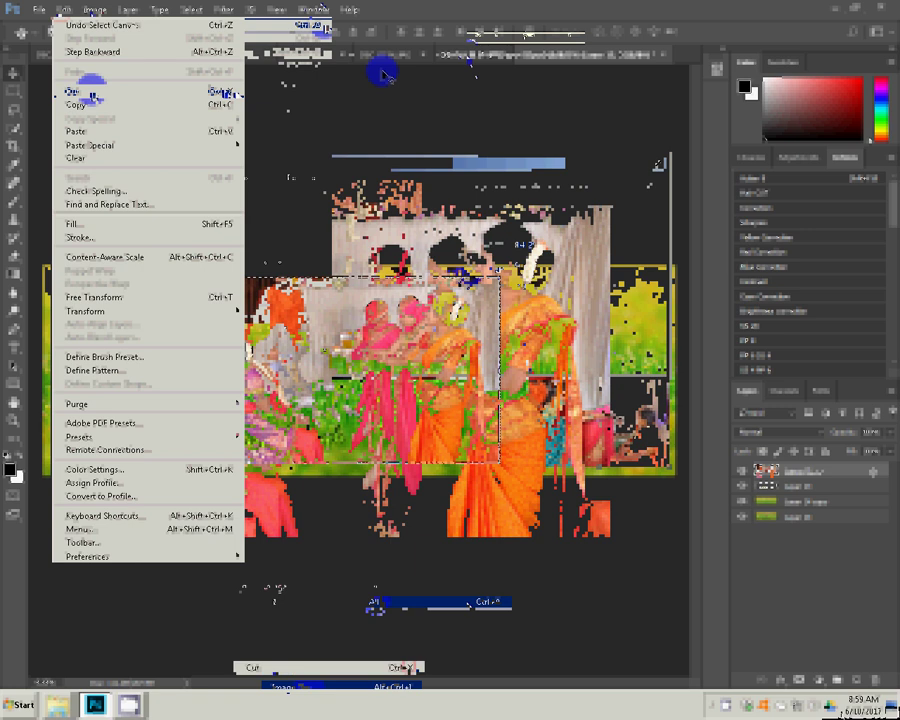
left_click(90, 93)
key("ctrl+w")
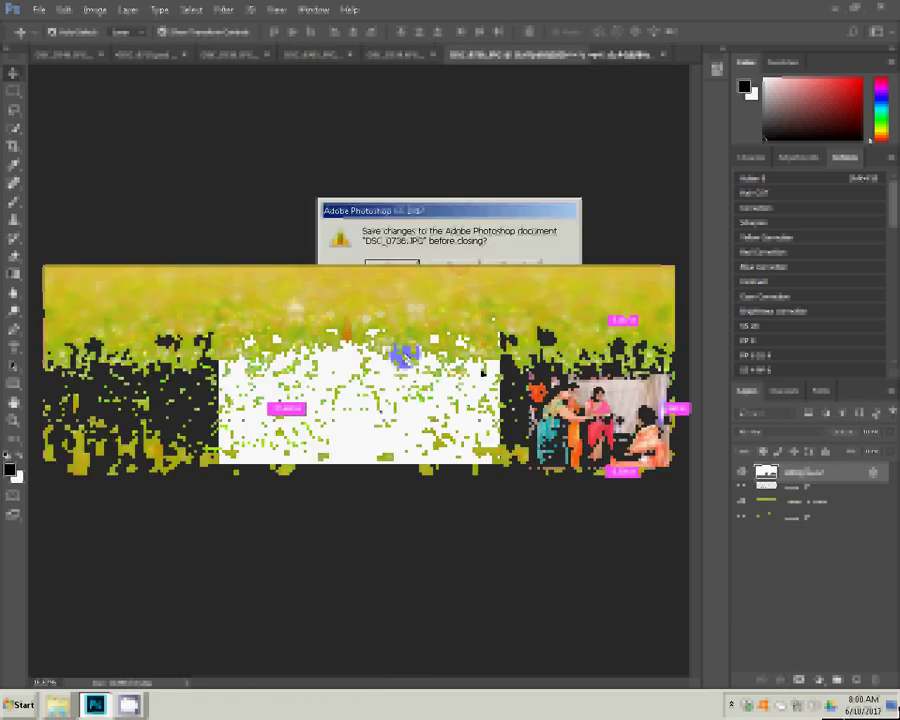
- Paste the photo into the layout, resize and close DSC_0734.JPG, then bring up DSC_0731.JPG
left_click(63, 10)
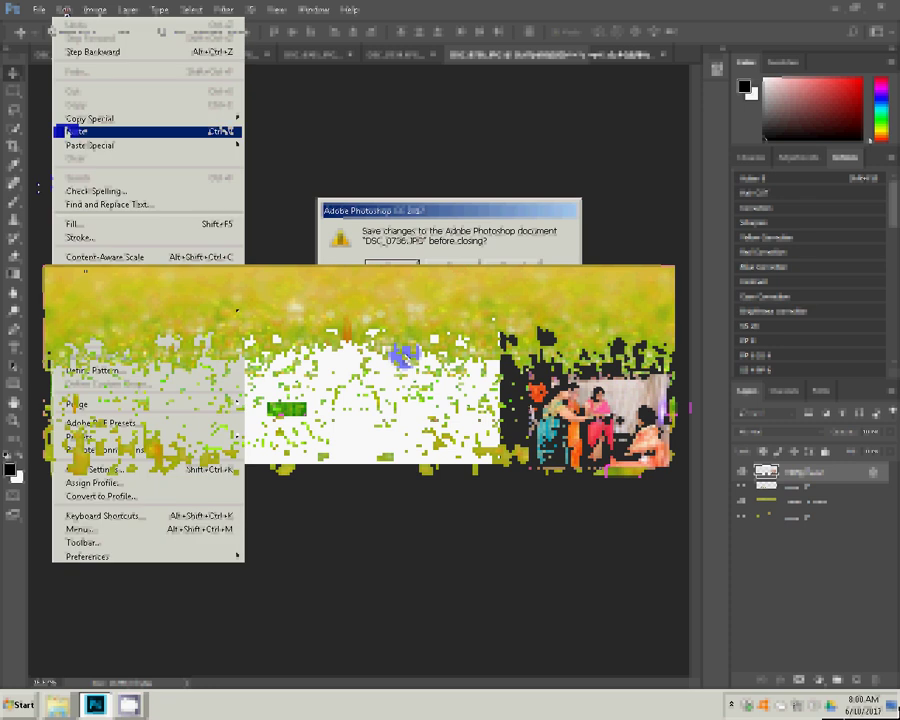
left_click(222, 132)
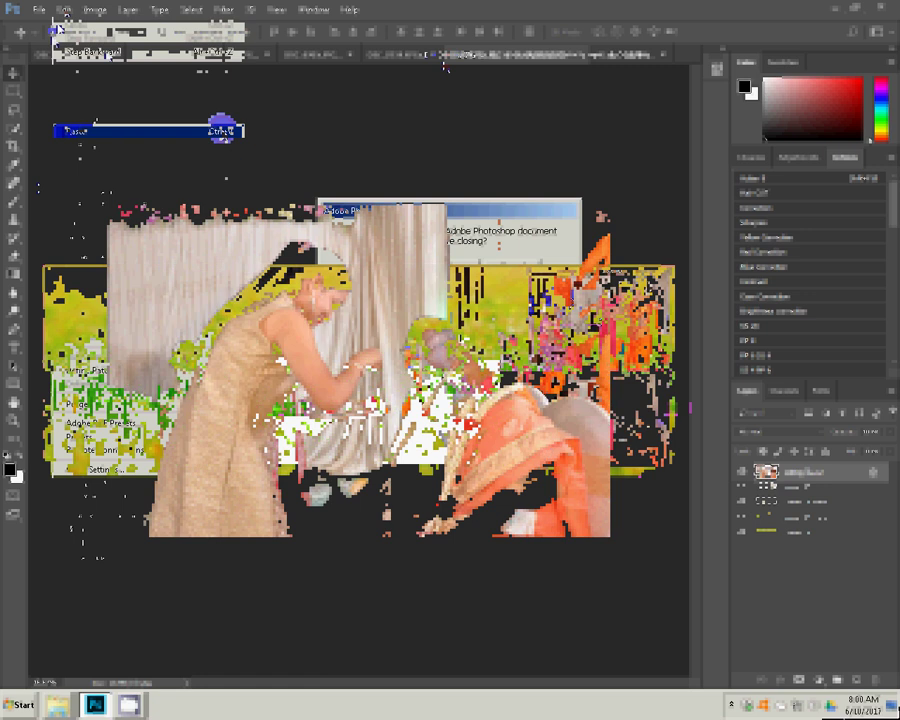
key("alt+ctrl+i")
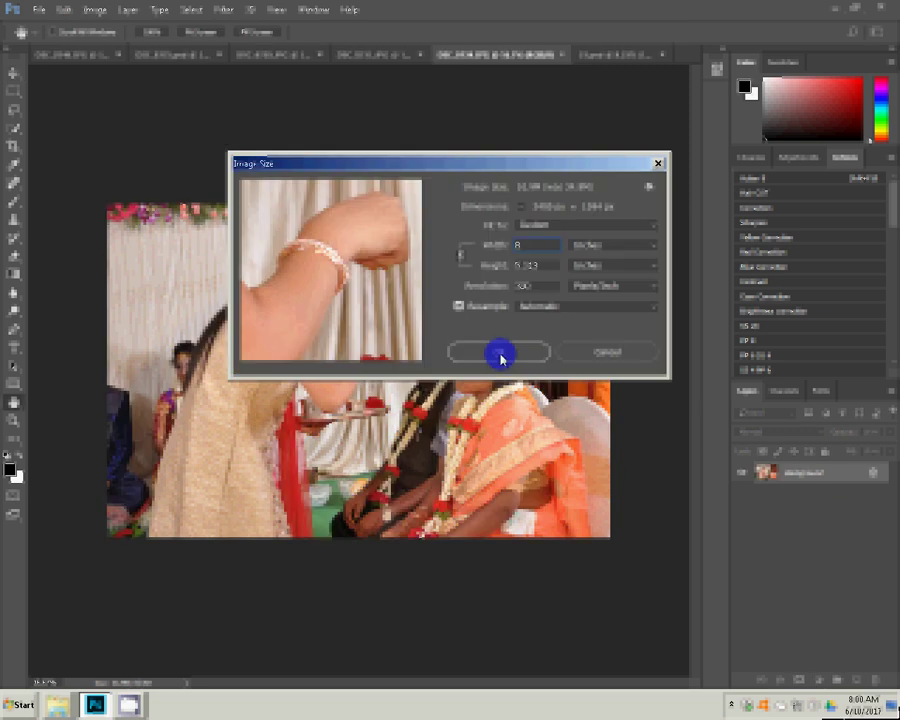
left_click(500, 354)
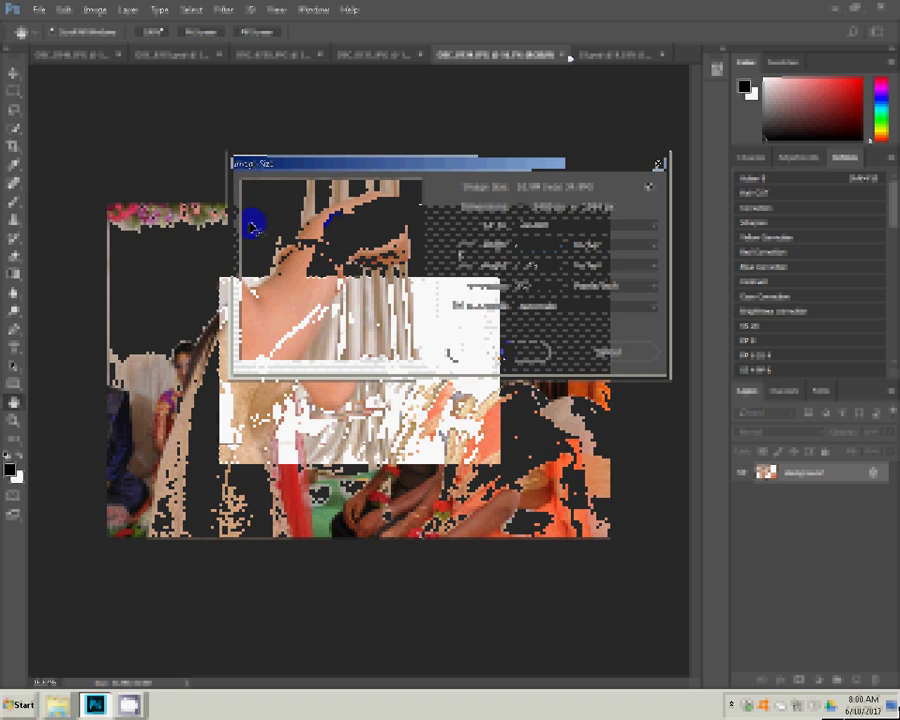
left_click(563, 54)
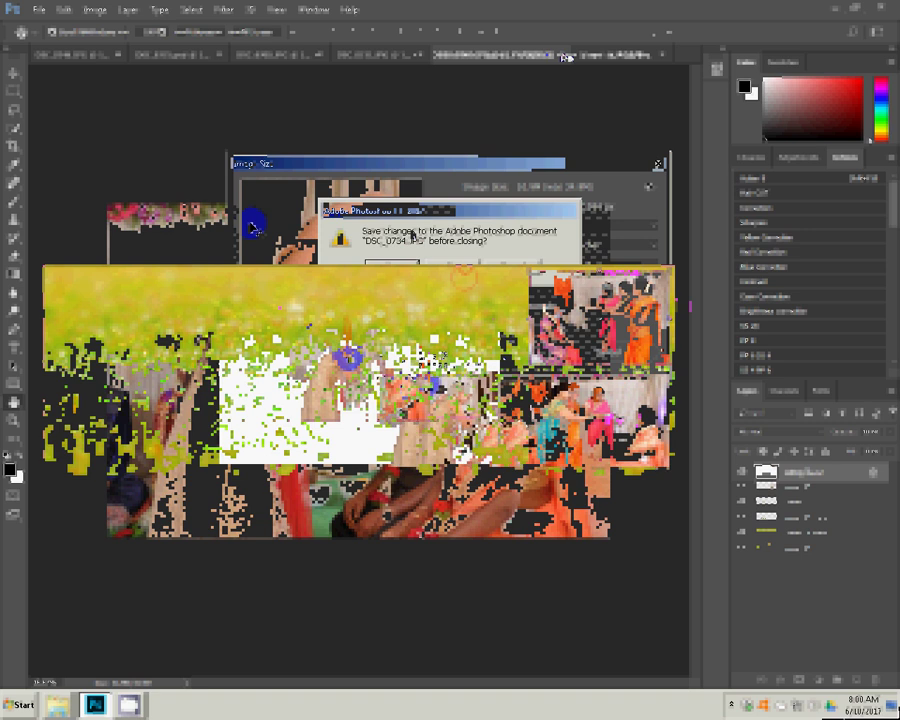
left_click(447, 57)
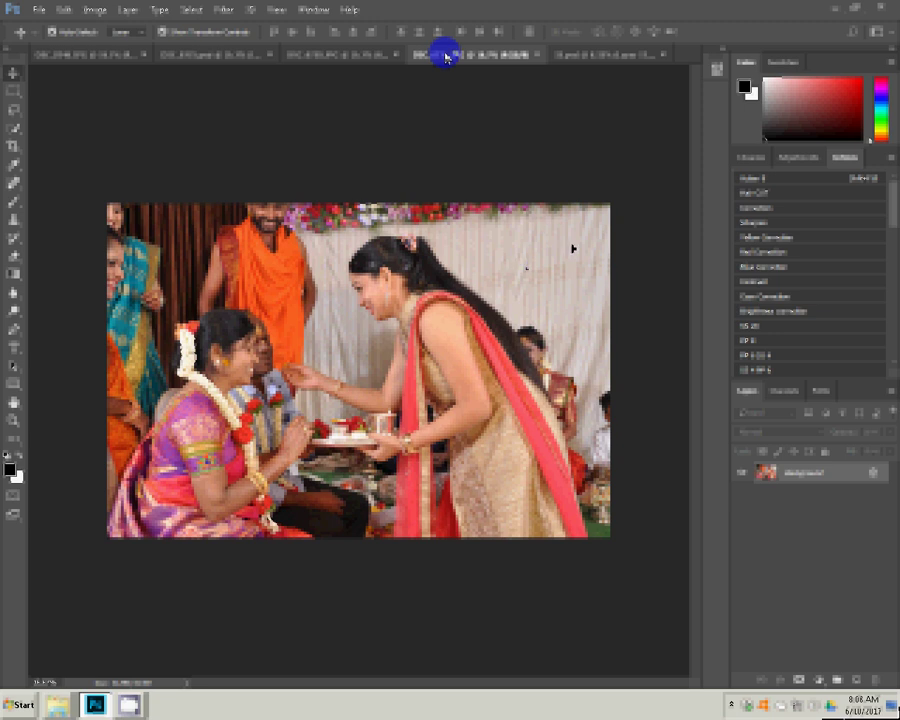
- Resize the next wedding photo and close its document without saving
key("ctrl+alt+i")
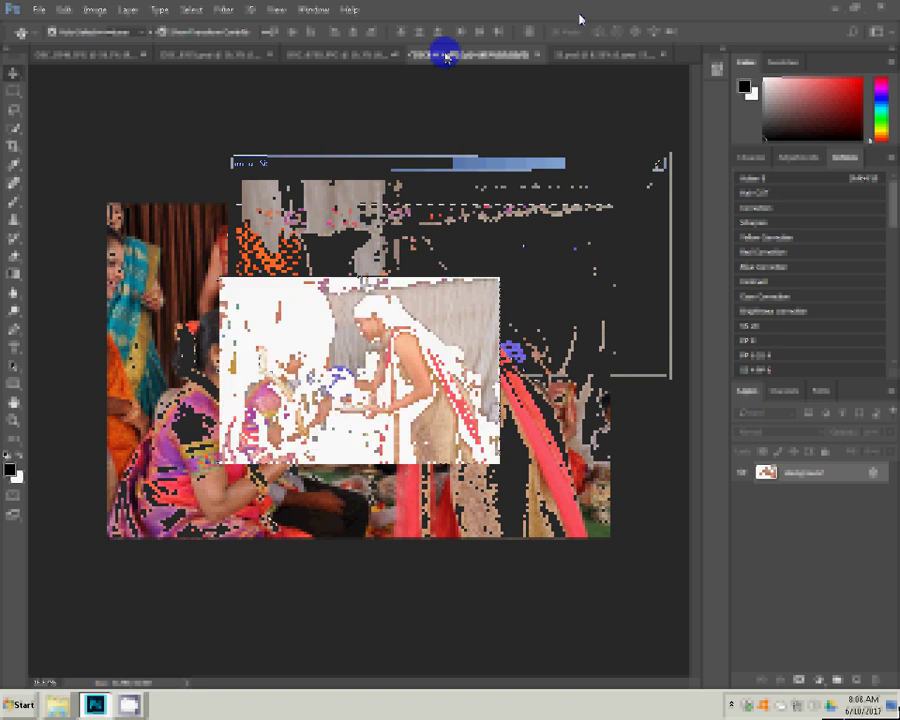
key("ctrl+w")
left_click(450, 264)
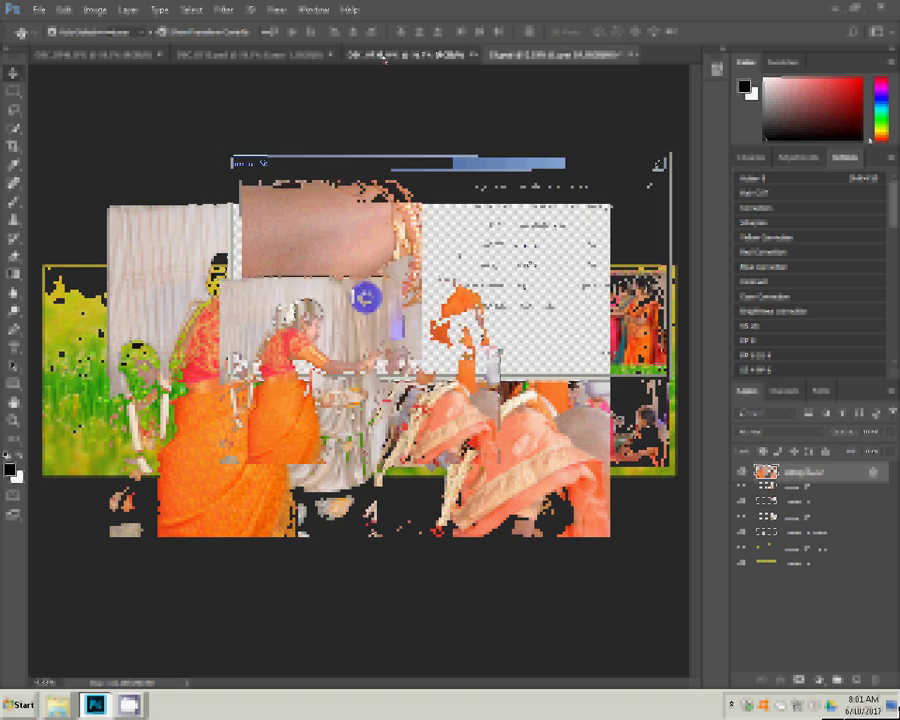
- Close DSC_0730.JPG without saving and drag the pasted photo left onto the grass
left_click(476, 54)
left_click(455, 266)
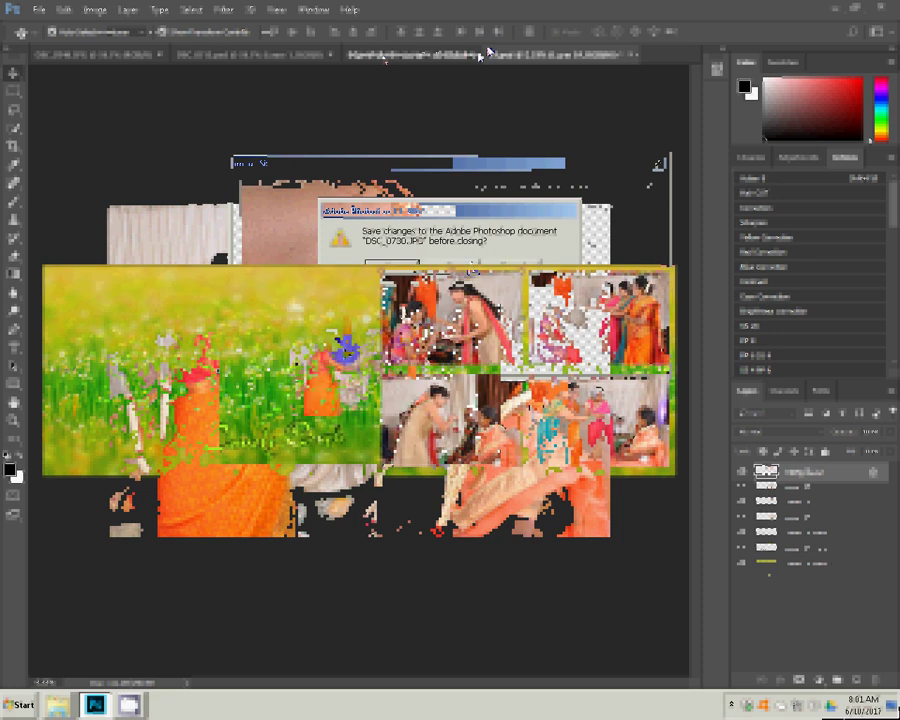
left_click_drag(254, 377, 276, 390)
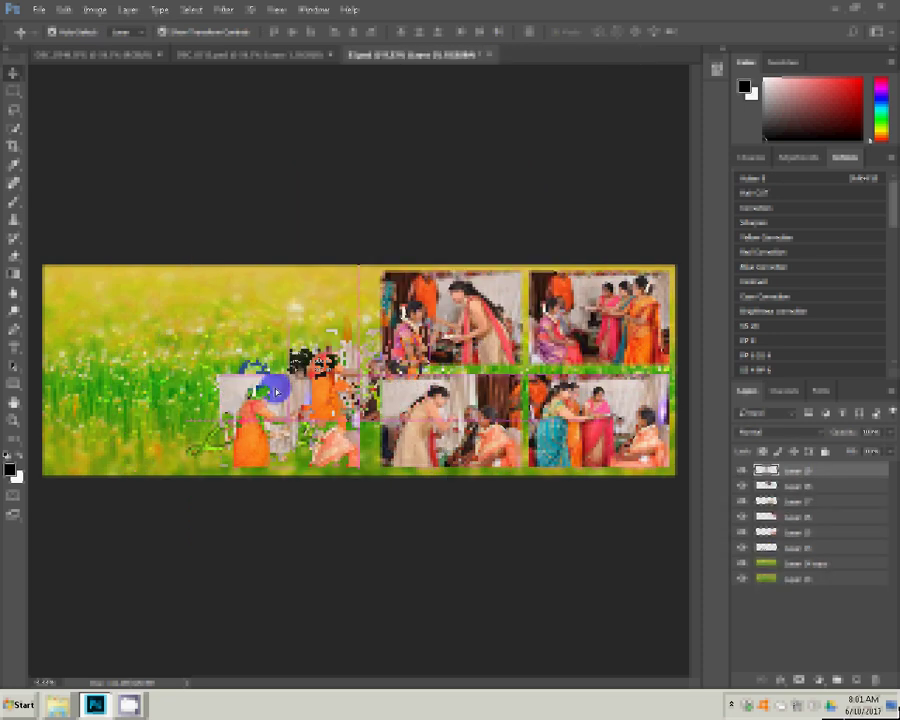
- Copy the pink-saree photo from DSC_0715, close it, and drag it into the top-left slot
left_click(284, 57)
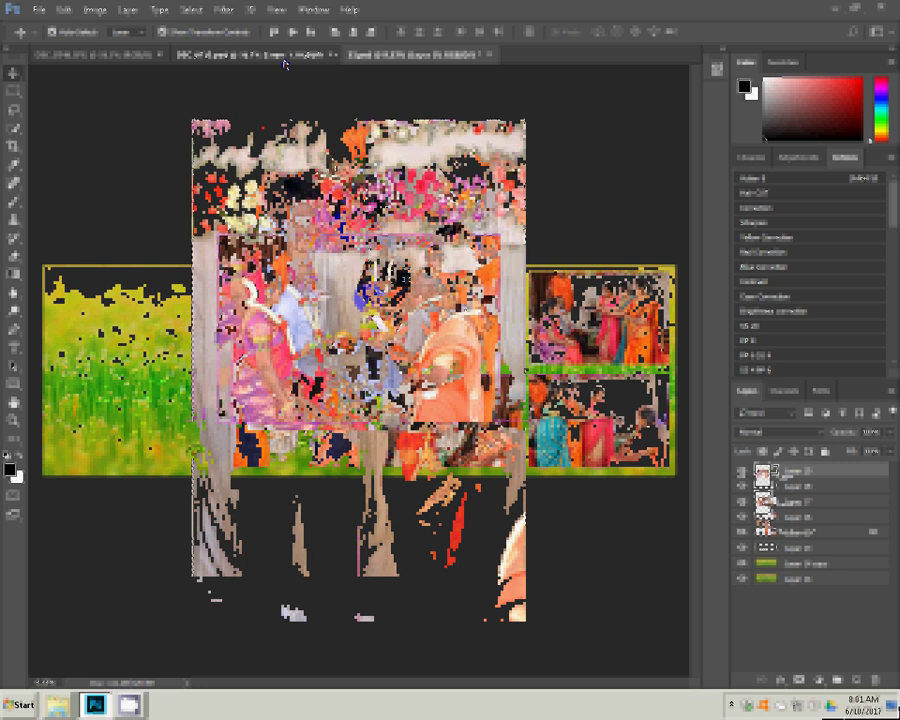
left_click(334, 55)
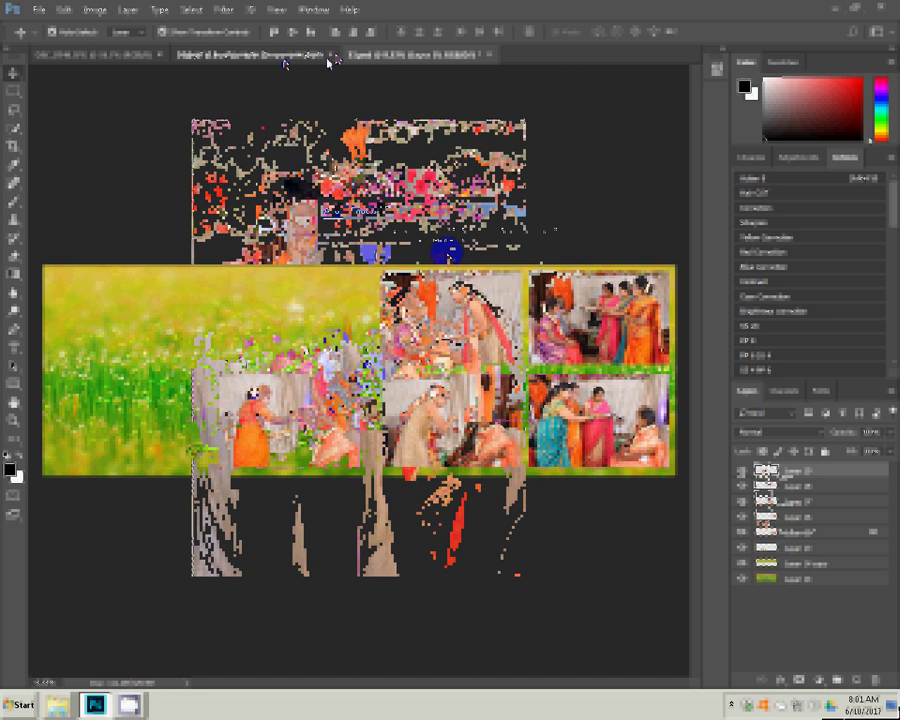
left_click(297, 330)
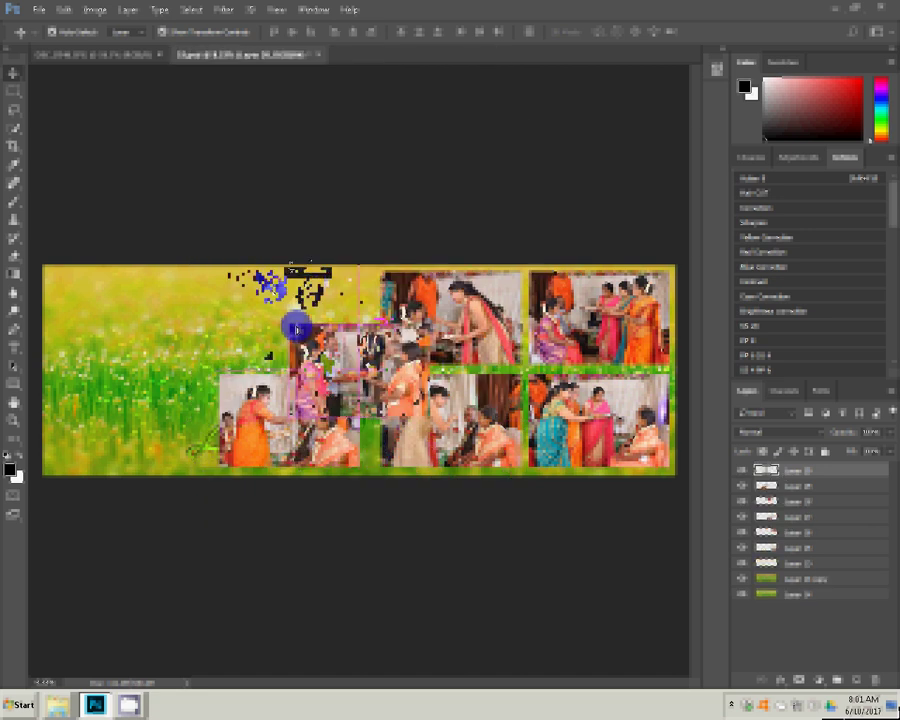
left_click_drag(297, 330, 227, 276)
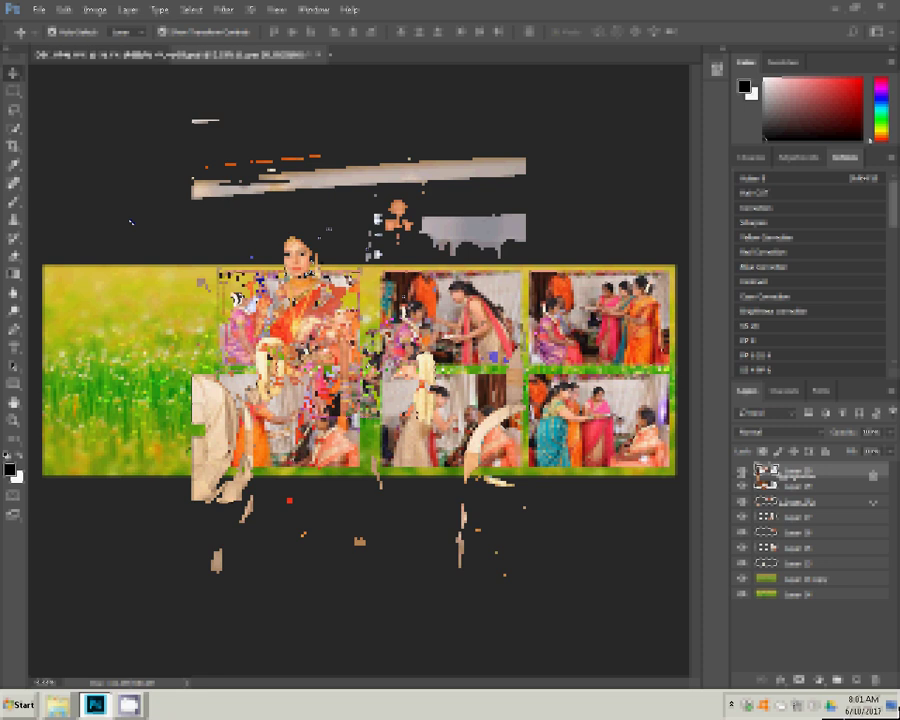
- Switch to the couple photo document and select its Background layer
key("ctrl+Tab")
left_click(796, 508)
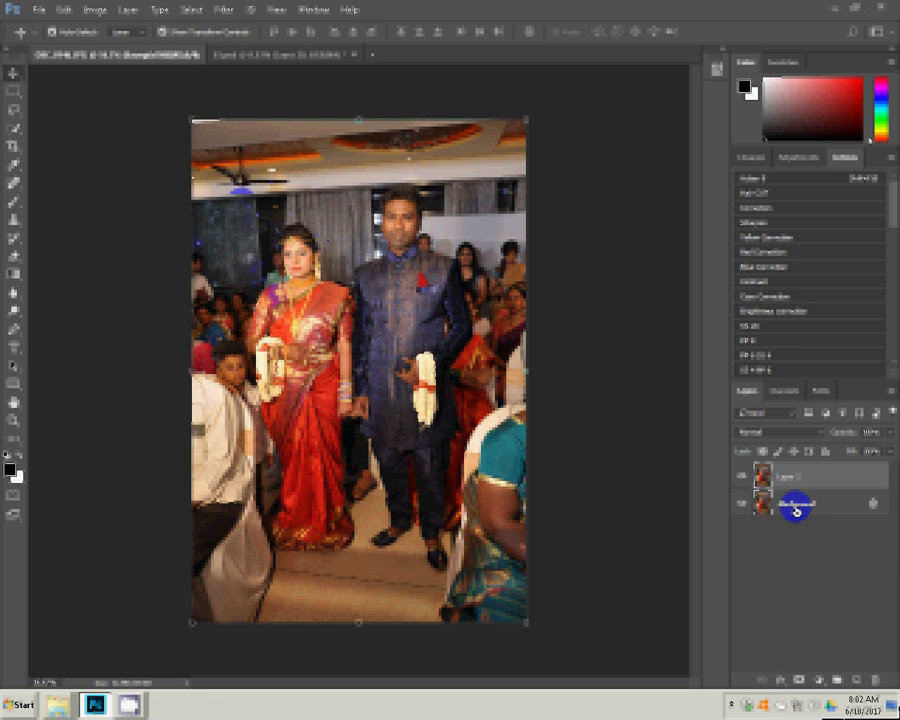
- Activate the couple photo's Background layer in the Layers panel
left_click(796, 511)
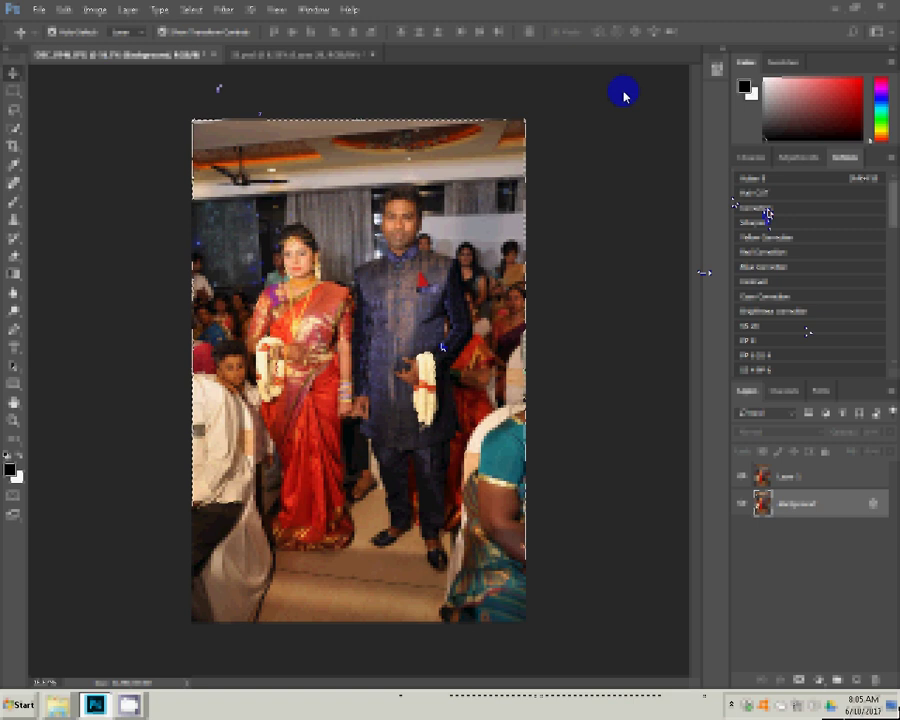
- Fill the Background layer with white, then return to the collage album document
key("ctrl+BackSpace")
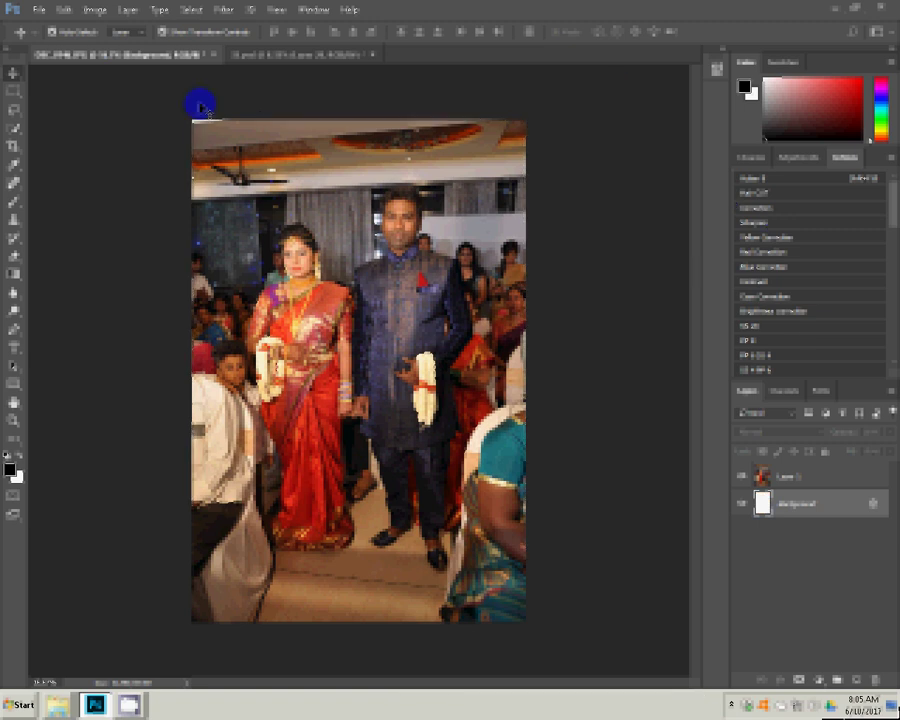
left_click(310, 56)
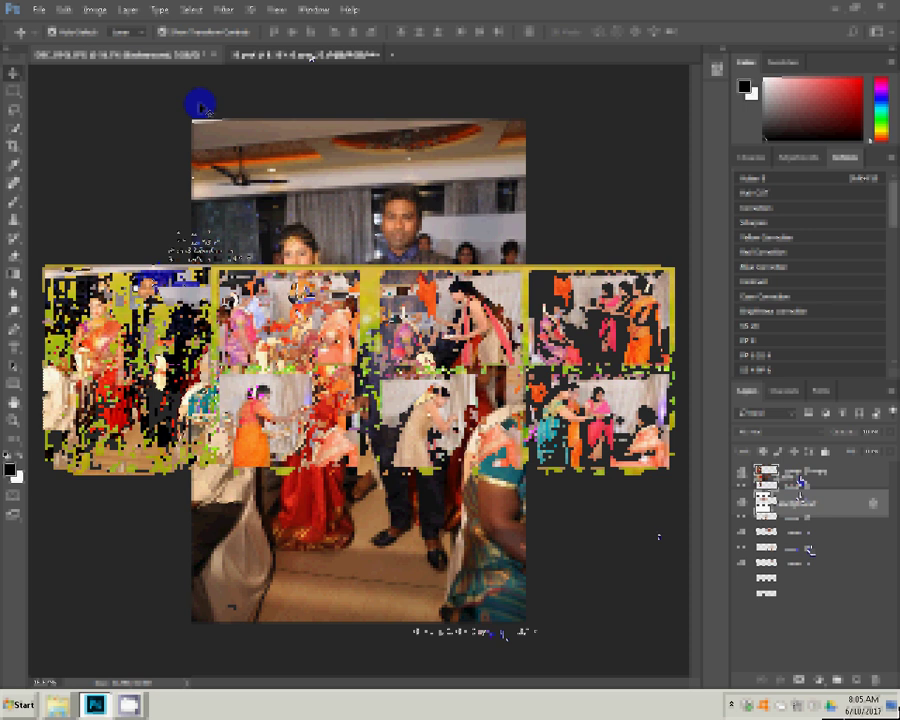
- Open the Filter menu to reach the blur filters
left_click(221, 12)
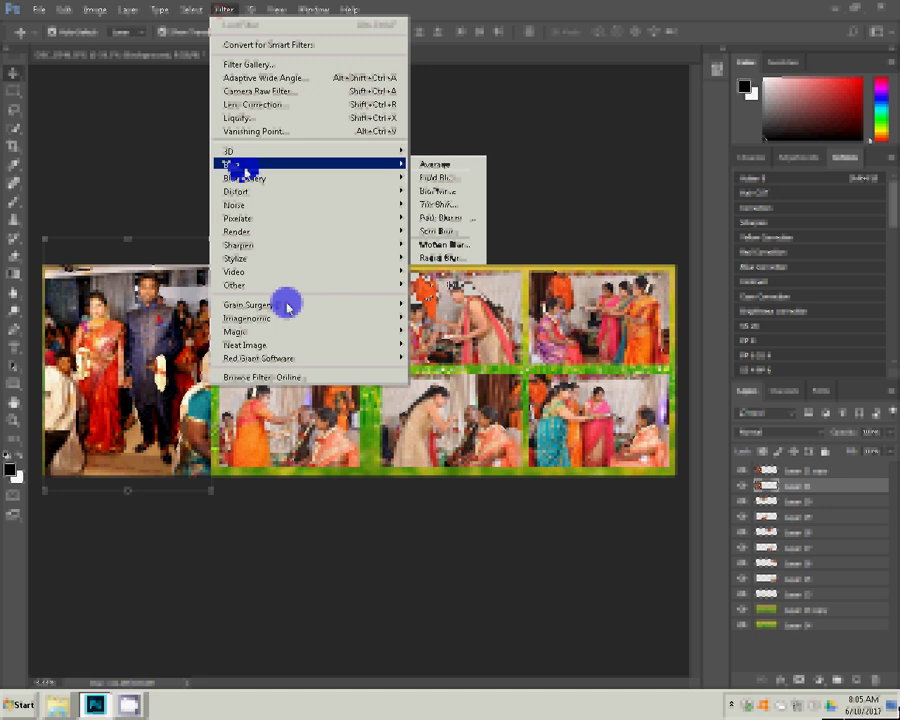
mouse_move(240, 164)
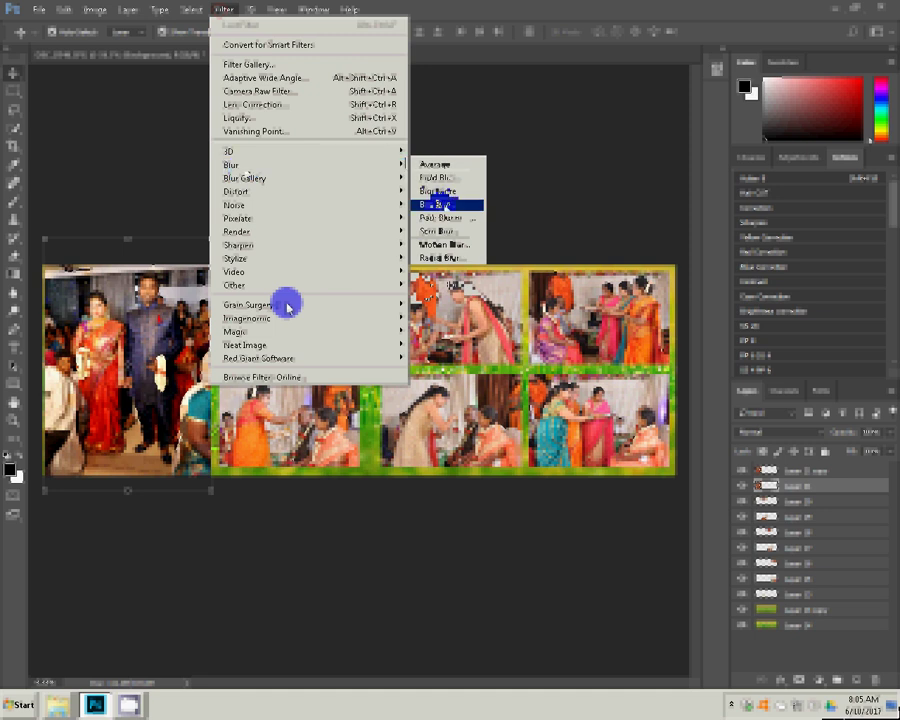
- Apply Box Blur to the couple photo layer and pick the Eraser tool
key("Return")
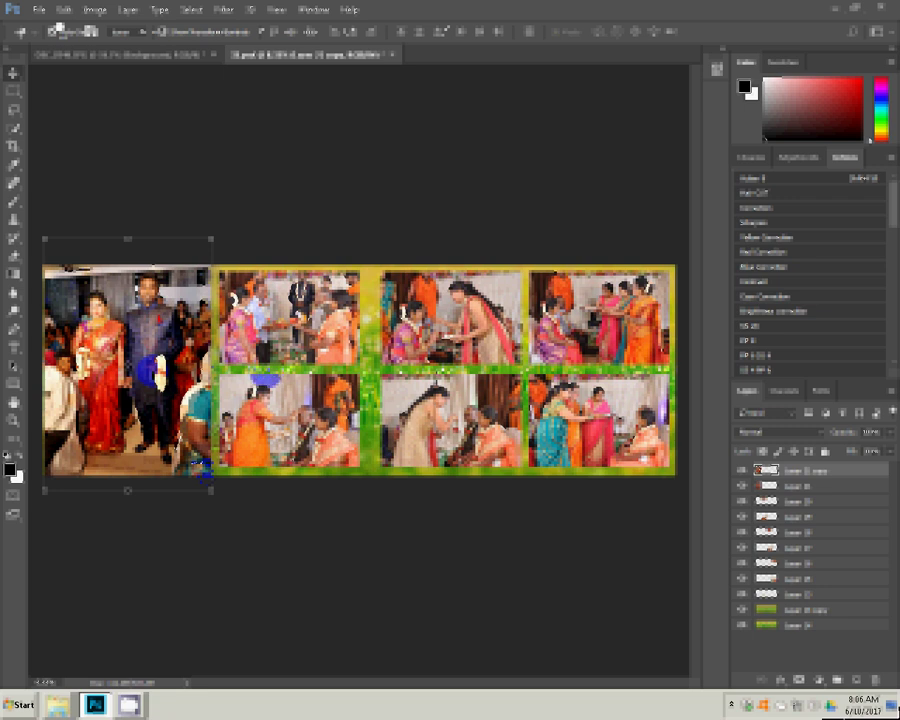
key("e")
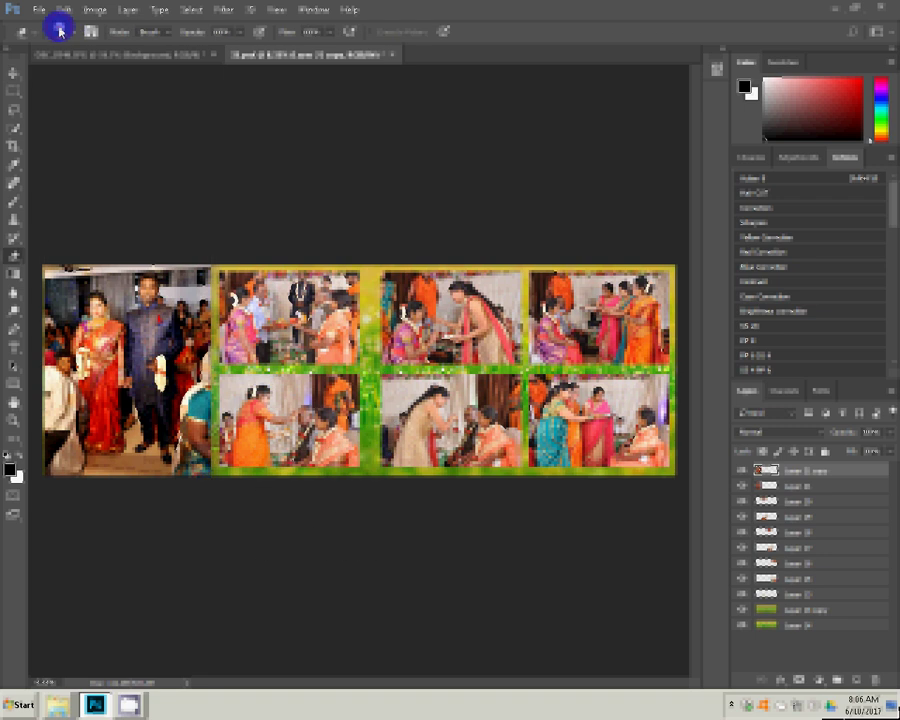
- Reset the Eraser's brush picker to the default brushes, replacing the current set
left_click(60, 31)
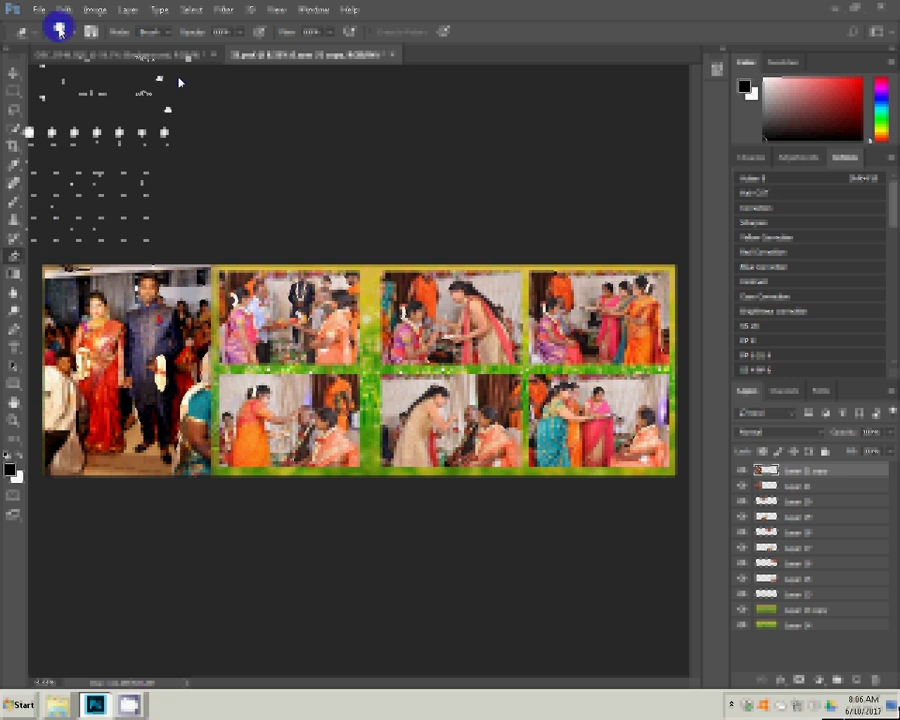
left_click(181, 80)
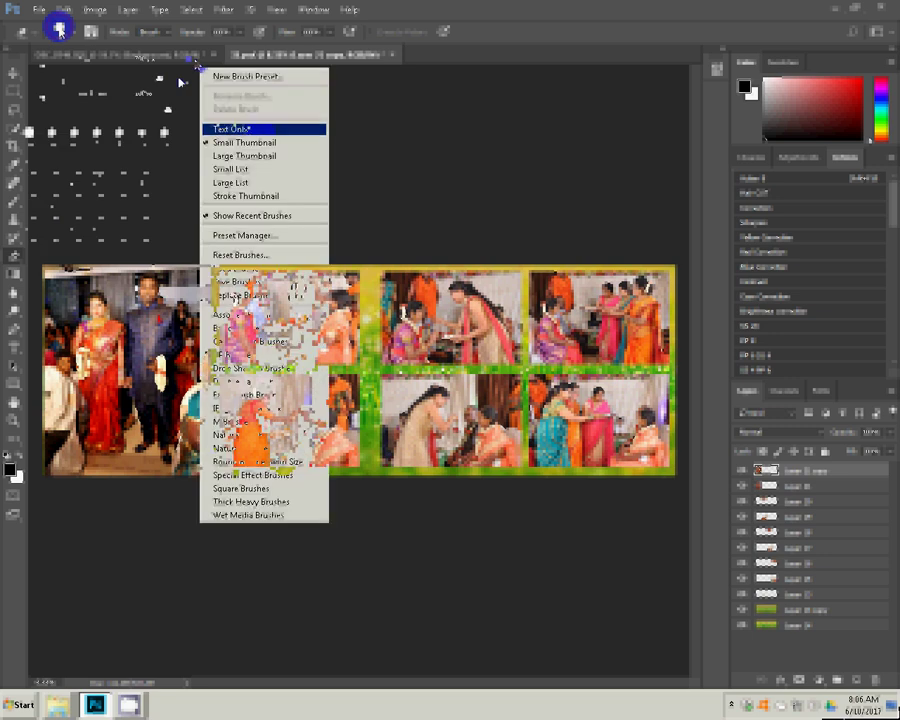
left_click(258, 254)
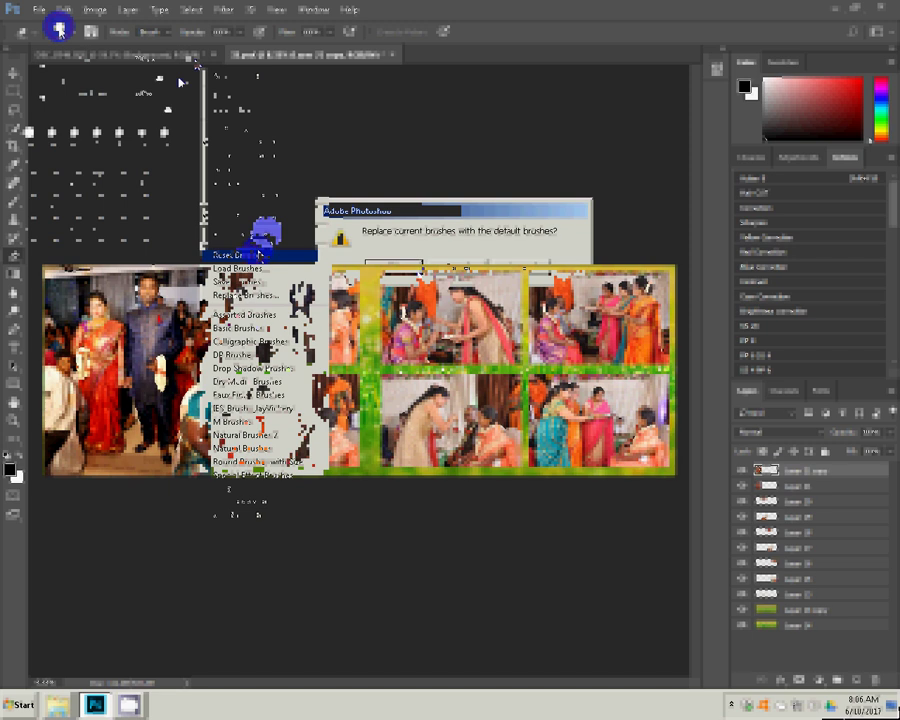
key("Return")
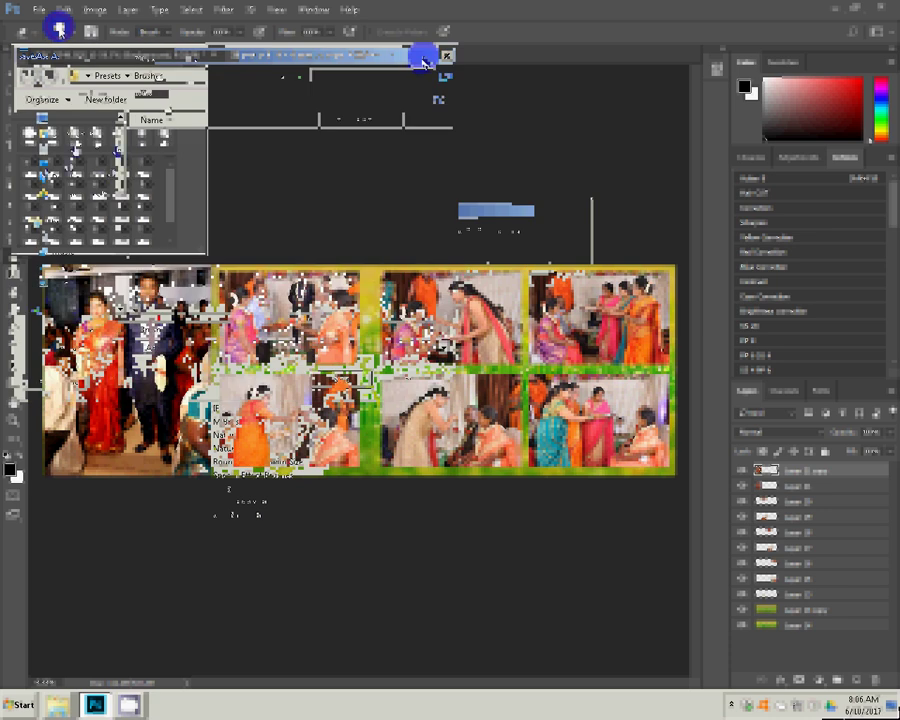
- Pick a large soft brush tip to fade the couple photo's right edge, then open Save As
left_click(424, 58)
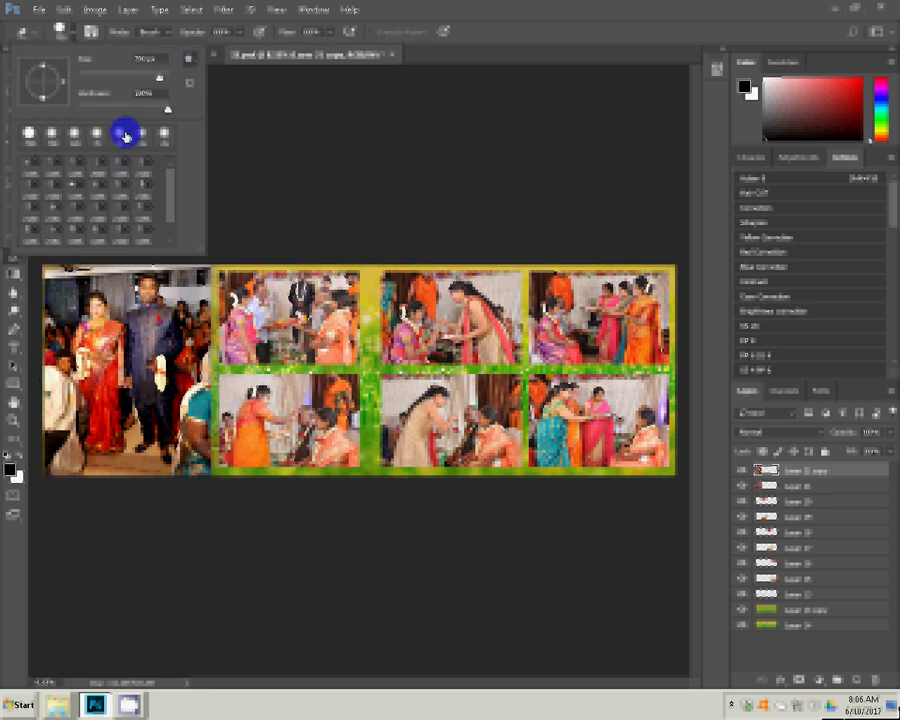
left_click(125, 135)
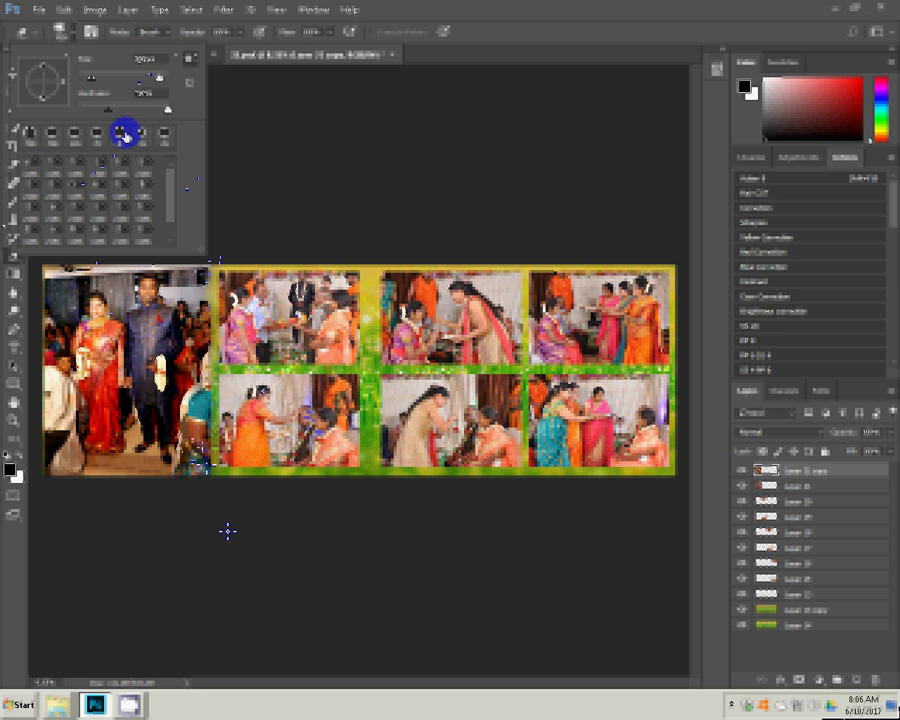
left_click(40, 10)
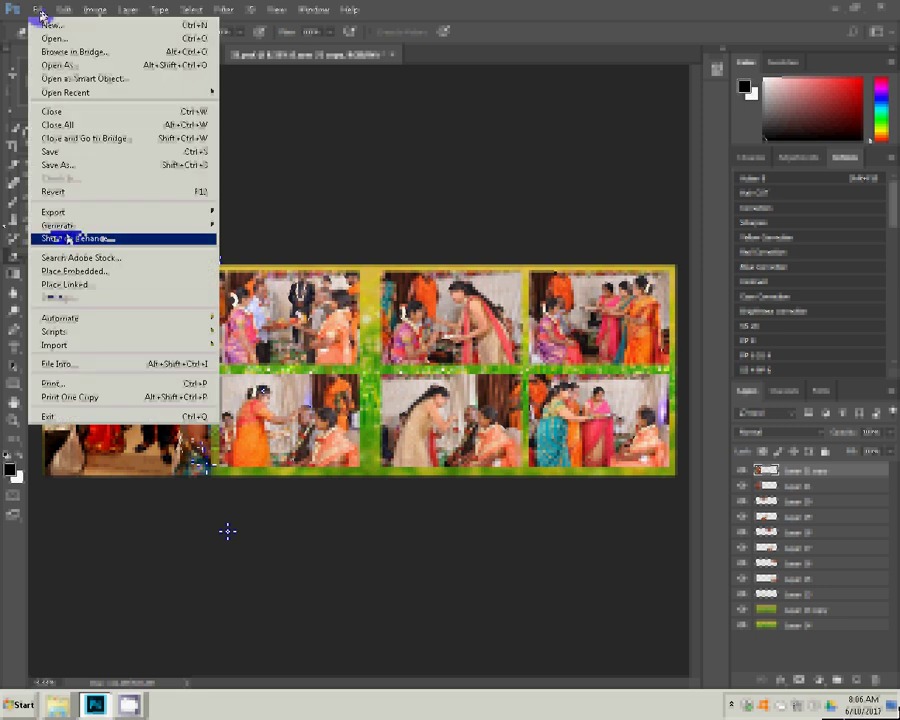
left_click(75, 166)
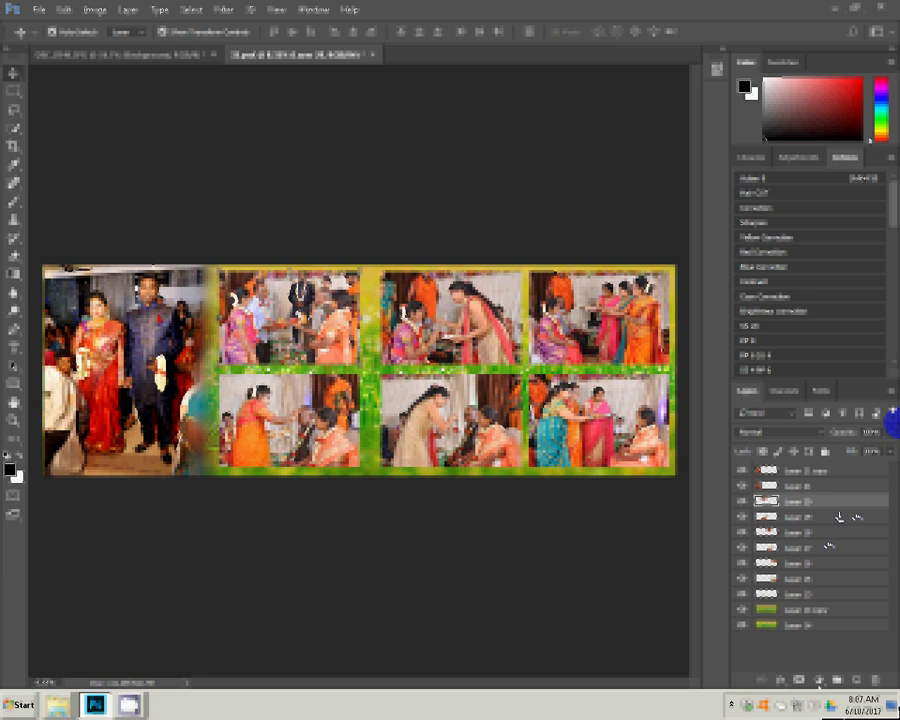
- Add a gradient Stroke effect using Russell's Rainbow, loading the Special Effects set without saving
left_click(780, 679)
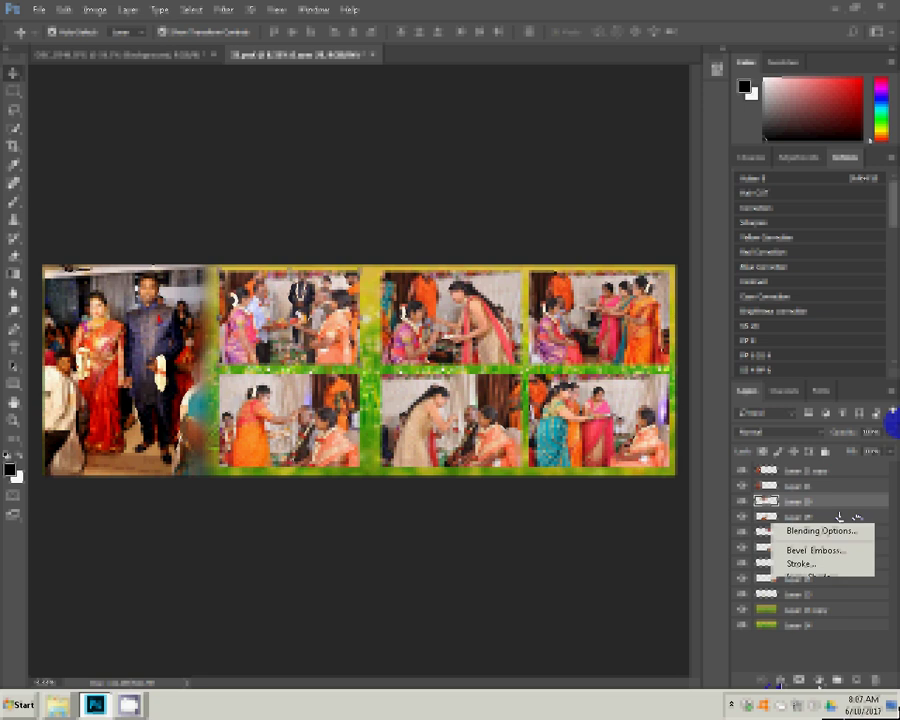
left_click(800, 565)
left_click(422, 462)
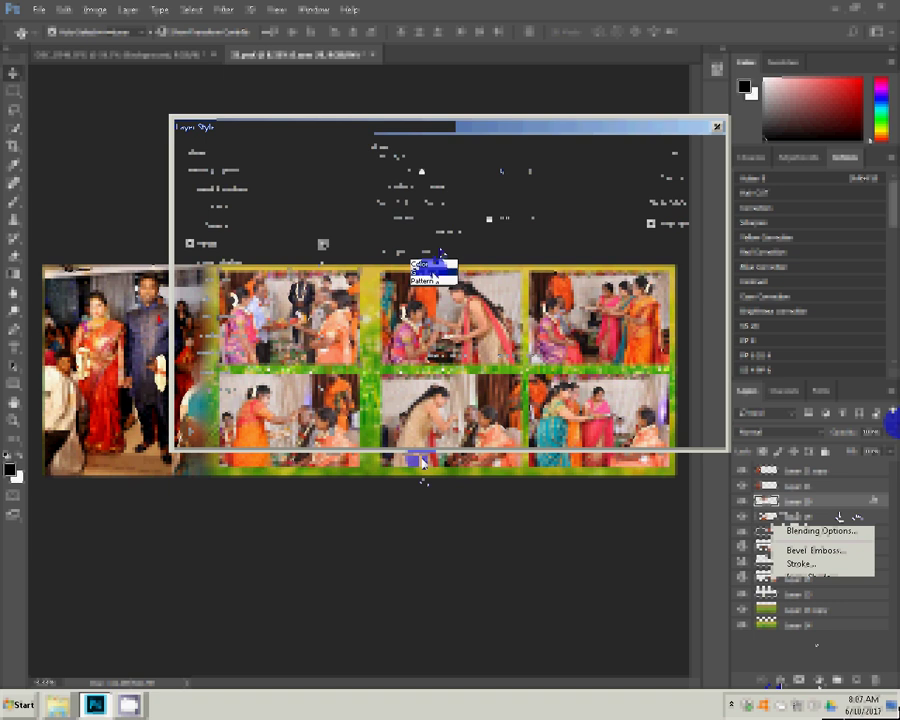
left_click(422, 462)
left_click(422, 462)
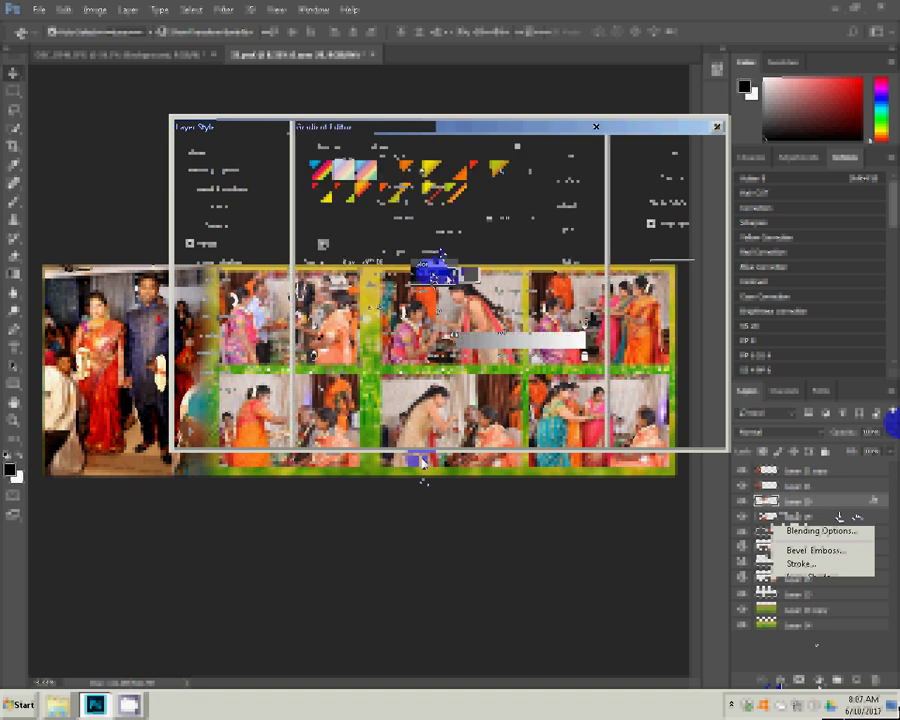
left_click(518, 147)
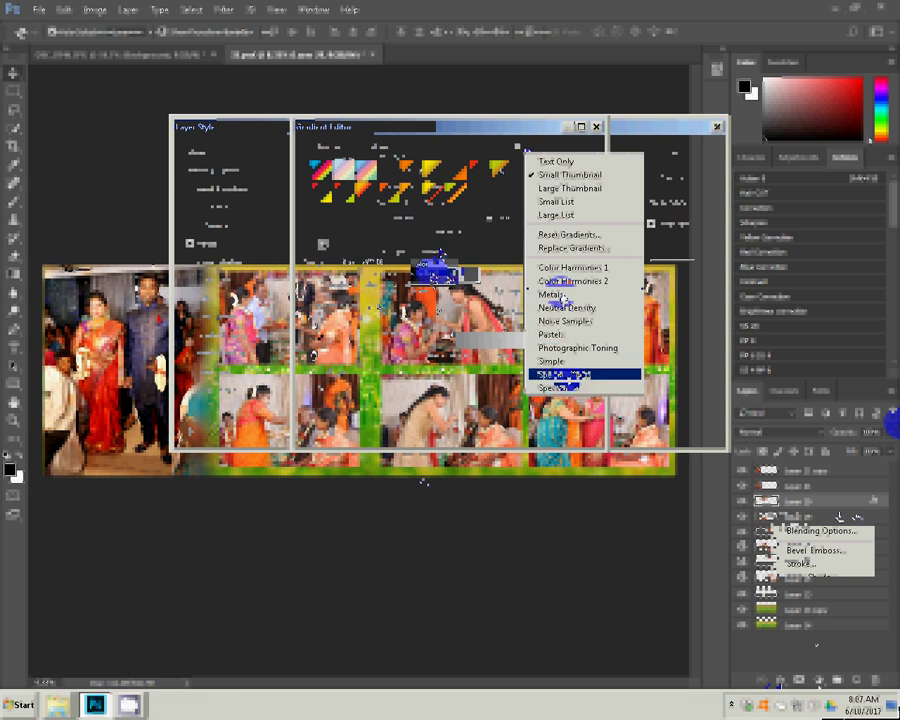
left_click(563, 376)
left_click(412, 265)
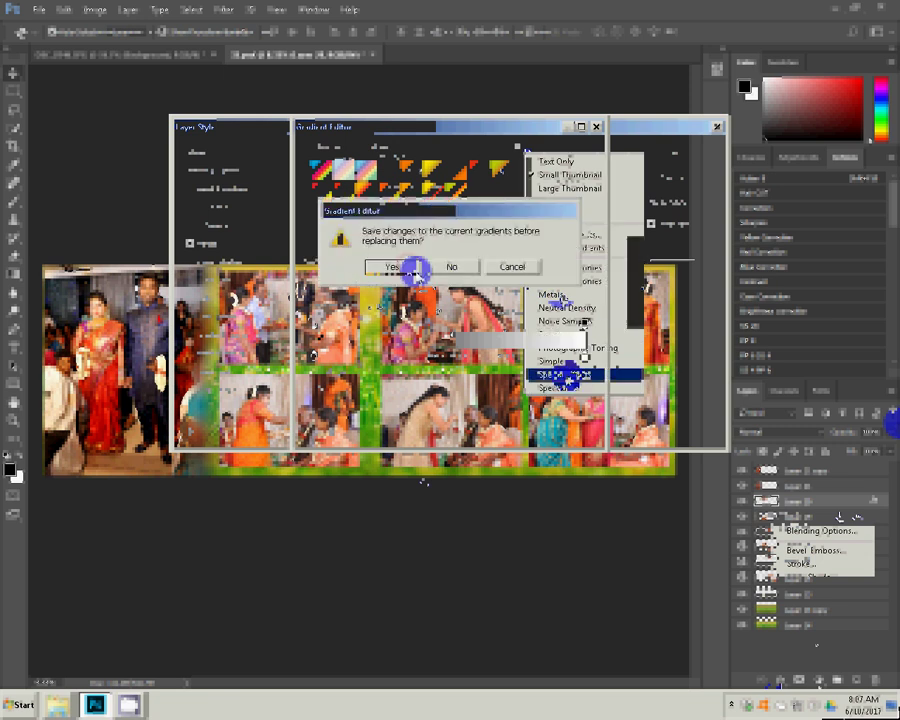
left_click(452, 267)
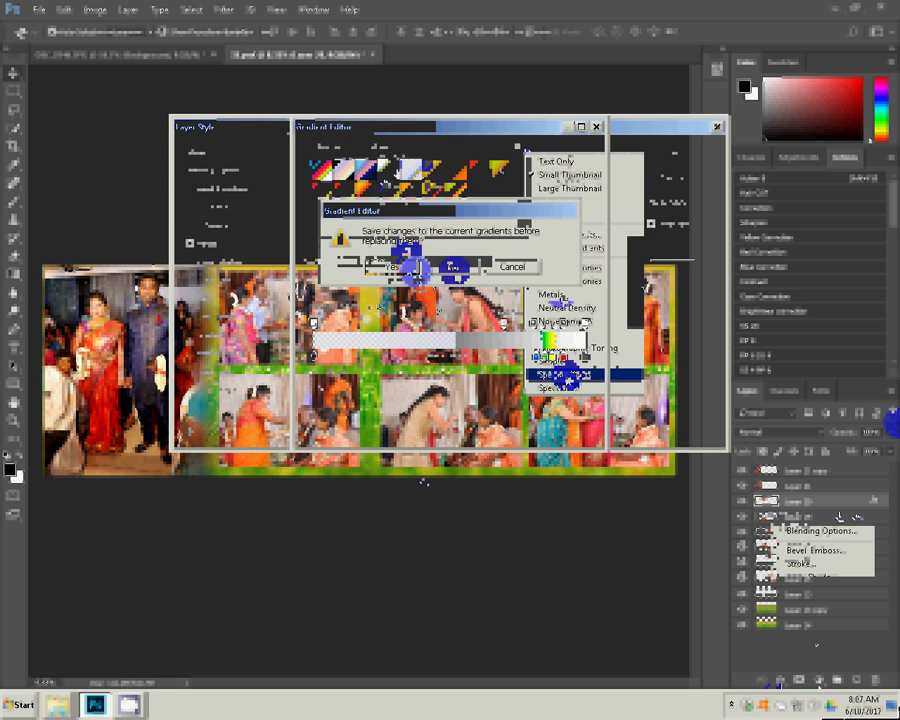
left_click(575, 156)
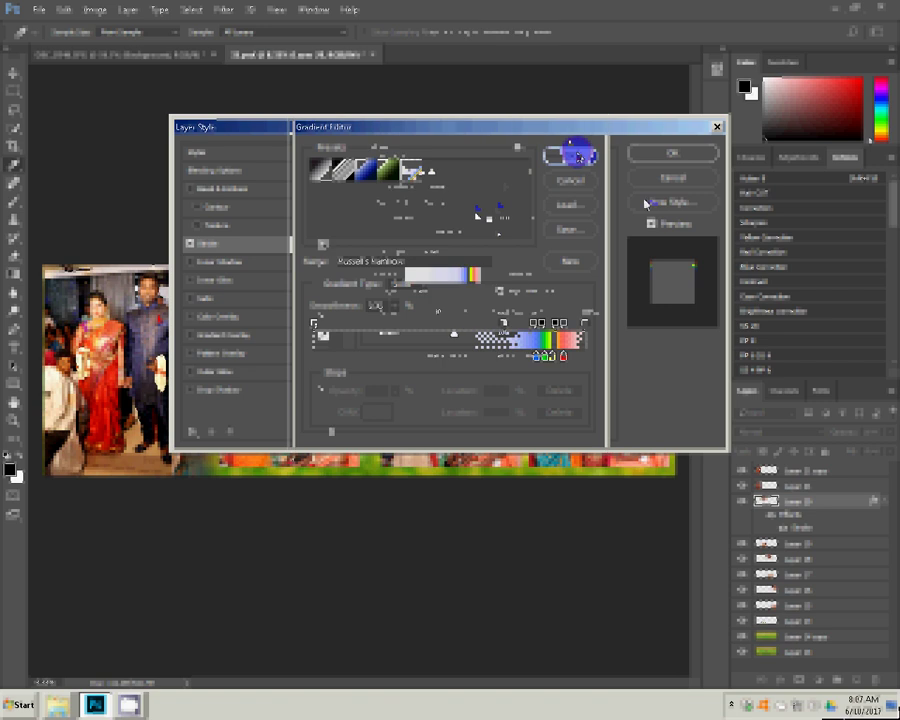
left_click(676, 155)
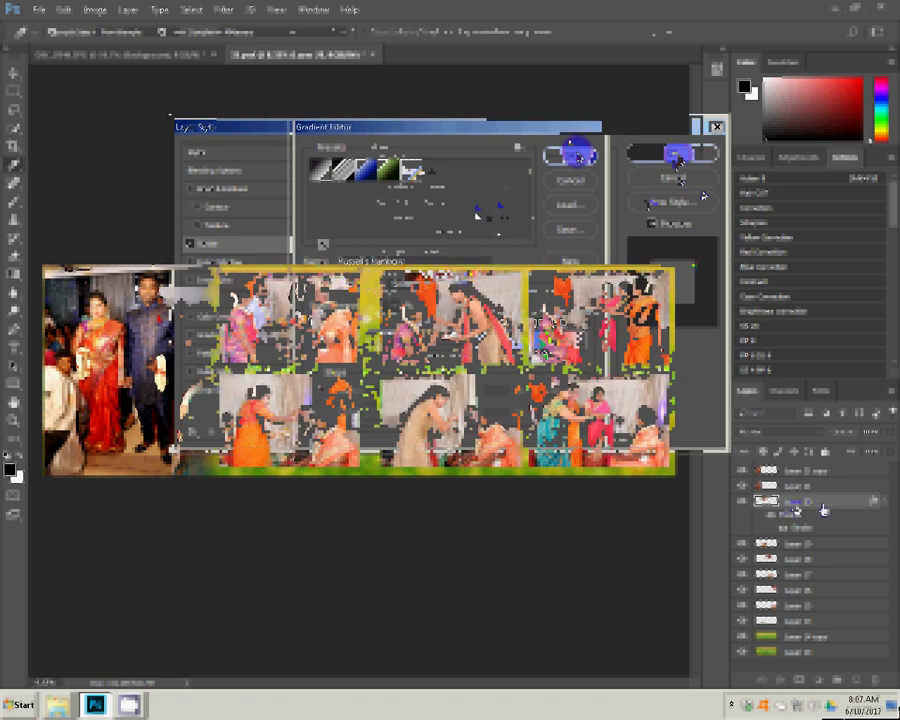
- Copy the rainbow stroke layer style and paste it onto two other photo slot layers
right_click(858, 502)
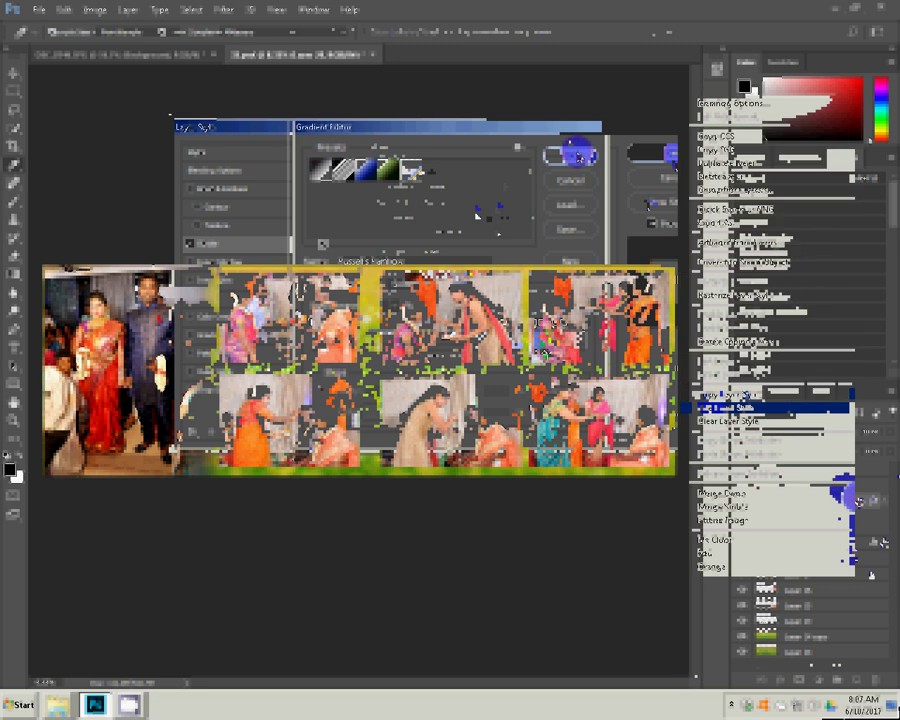
left_click(790, 408)
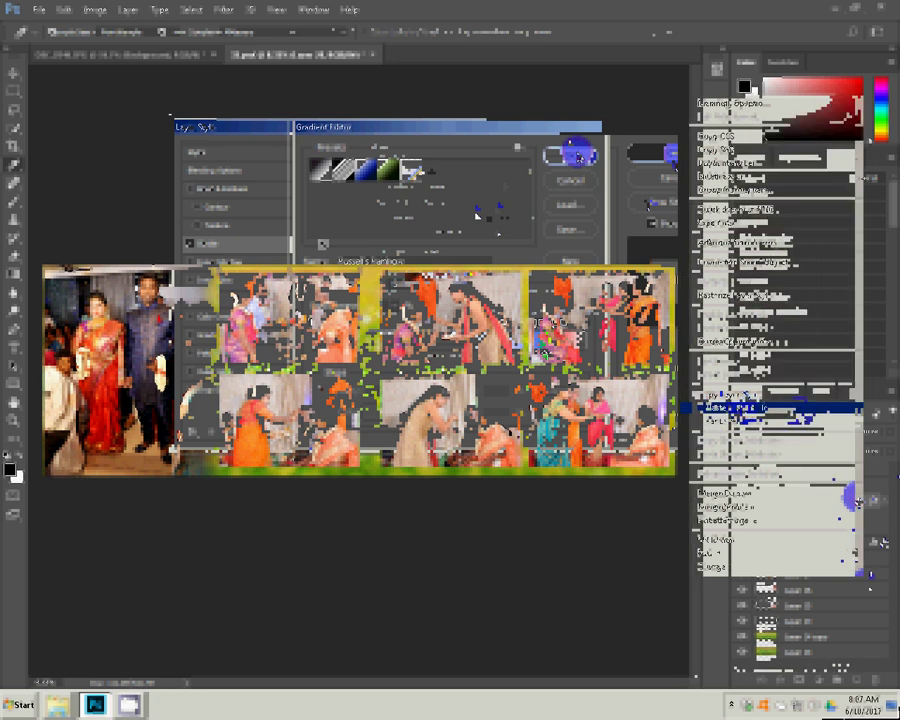
right_click(760, 520)
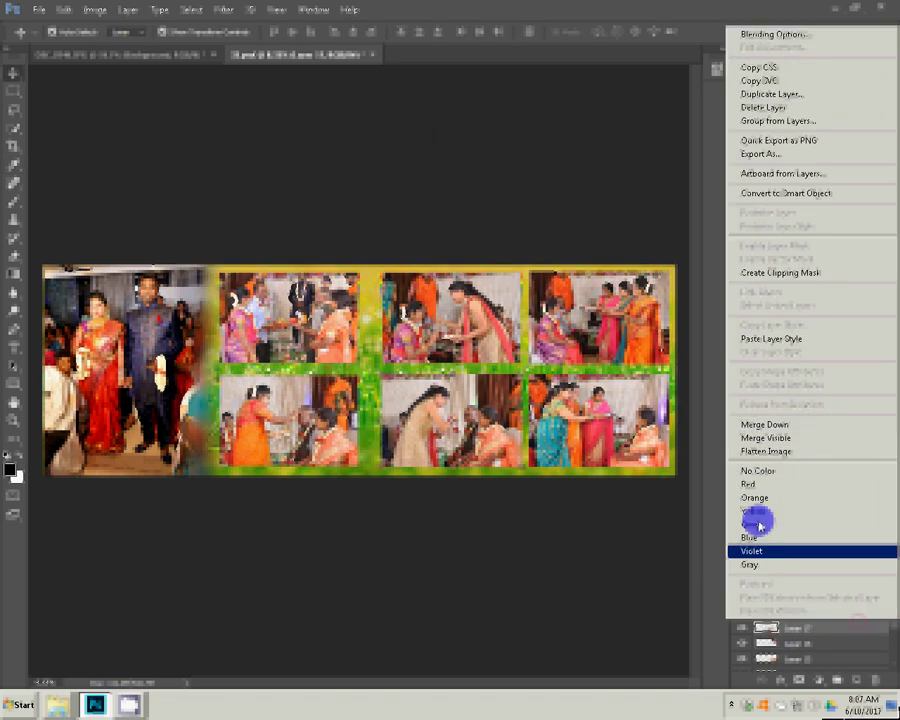
left_click(760, 524)
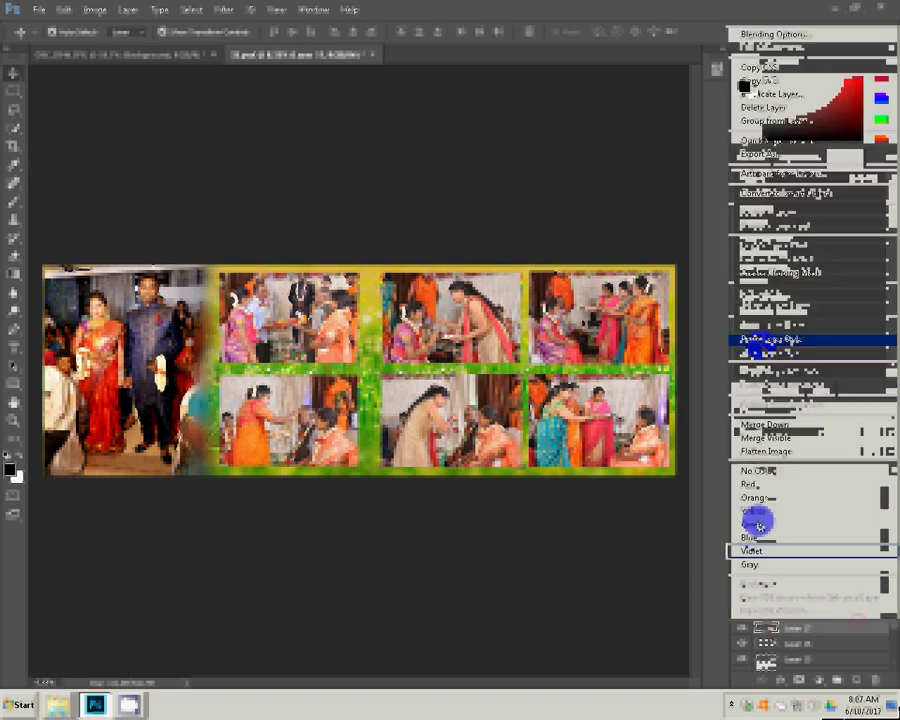
right_click(855, 665)
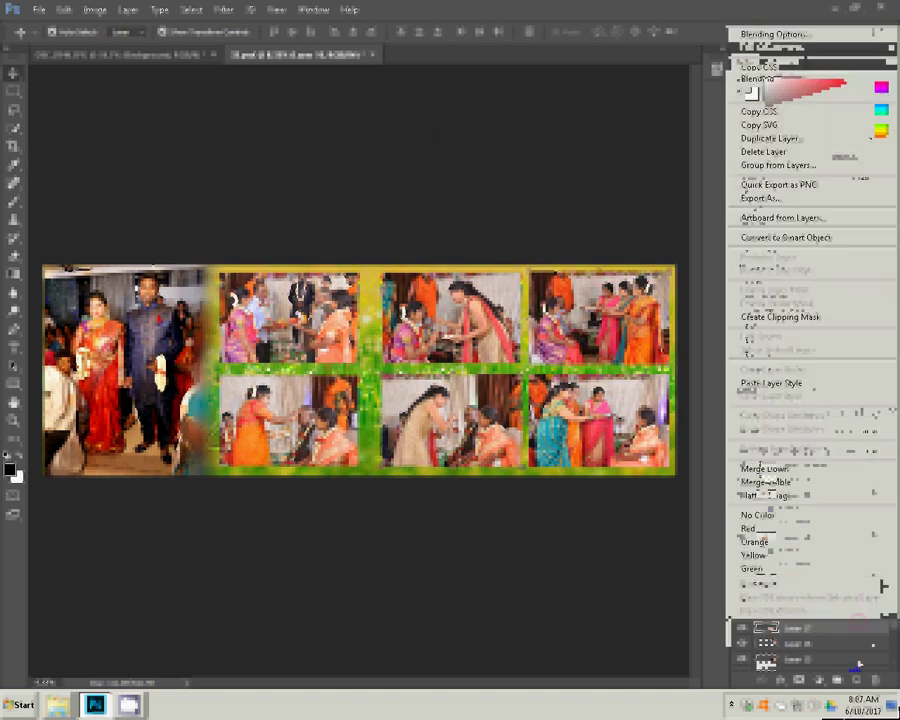
left_click(775, 382)
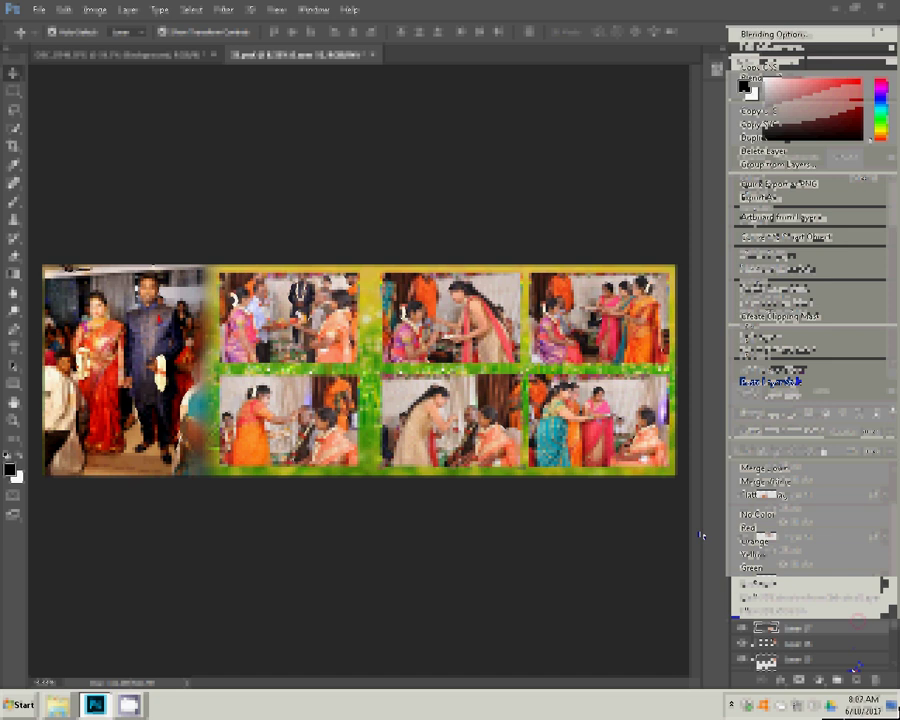
left_click(34, 10)
- Save the spread as Photoshop PSD file '11' in the G: drive's N K folder
left_click(60, 164)
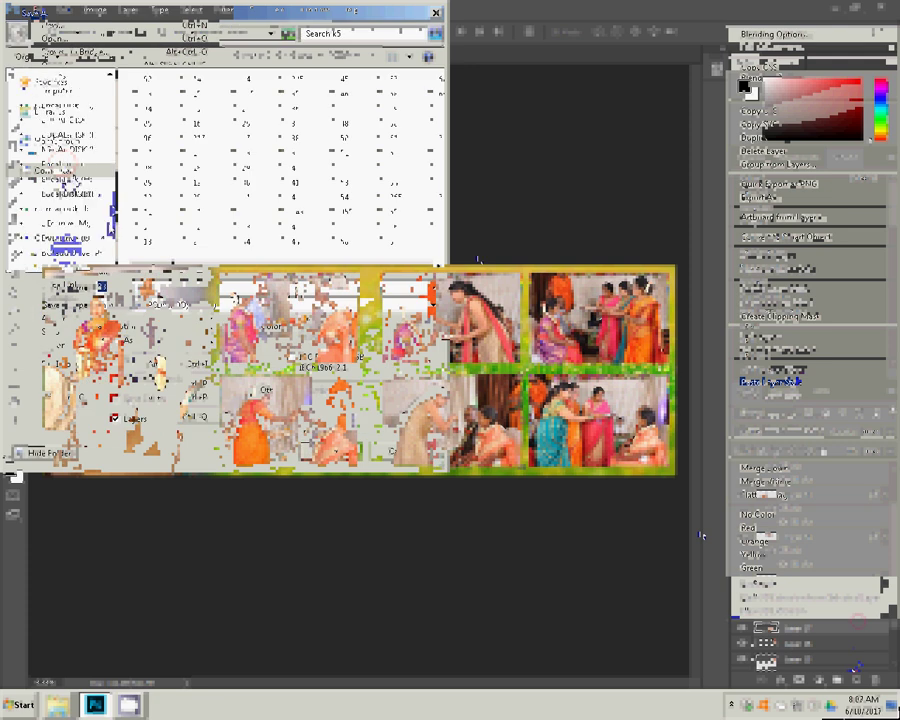
left_click(65, 164)
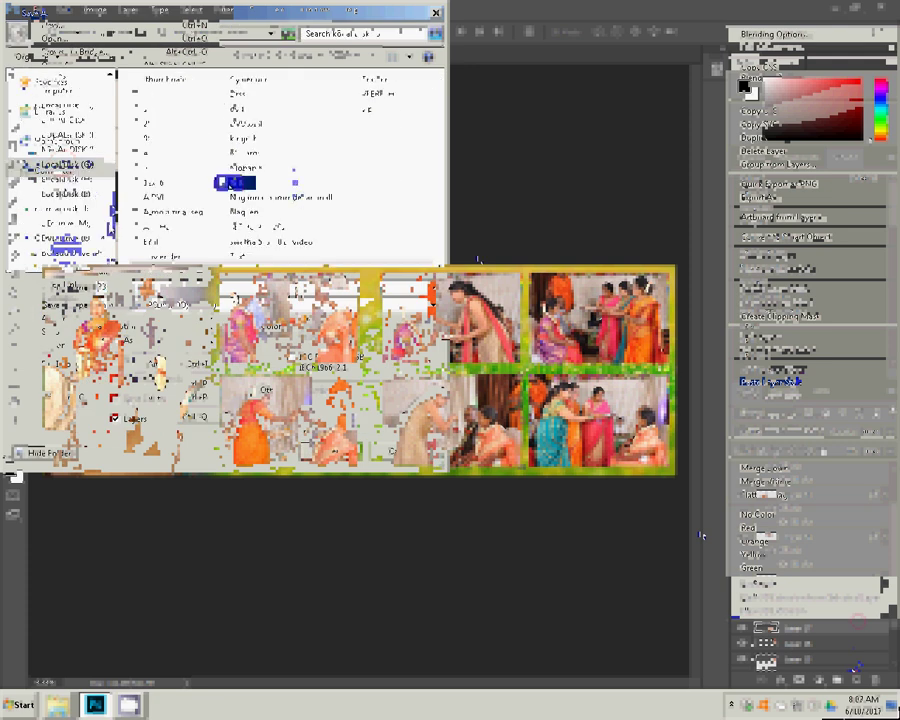
left_click(325, 452)
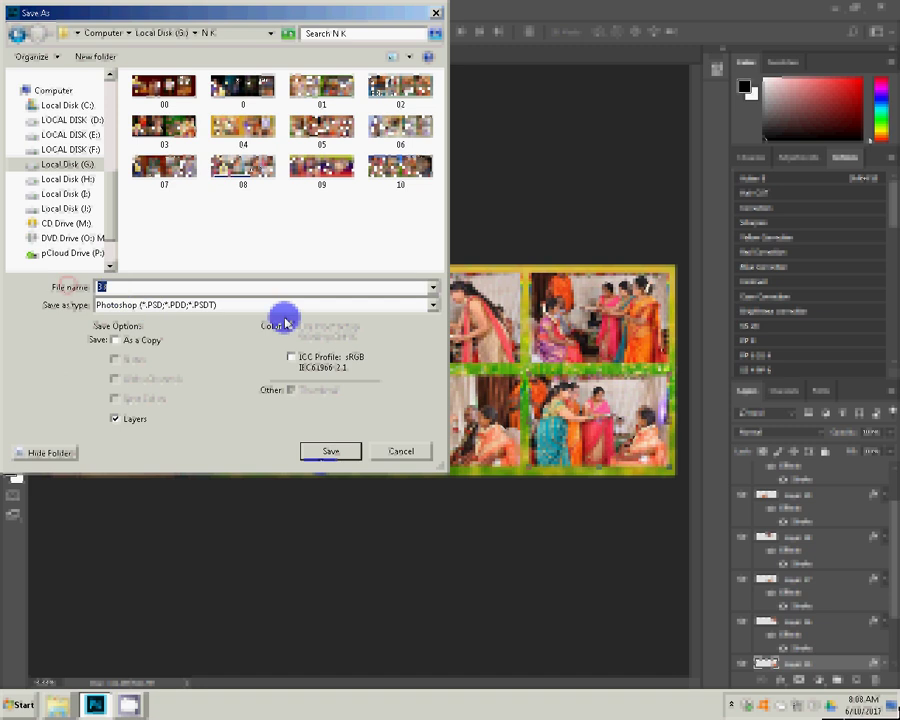
type("11")
key("Return")
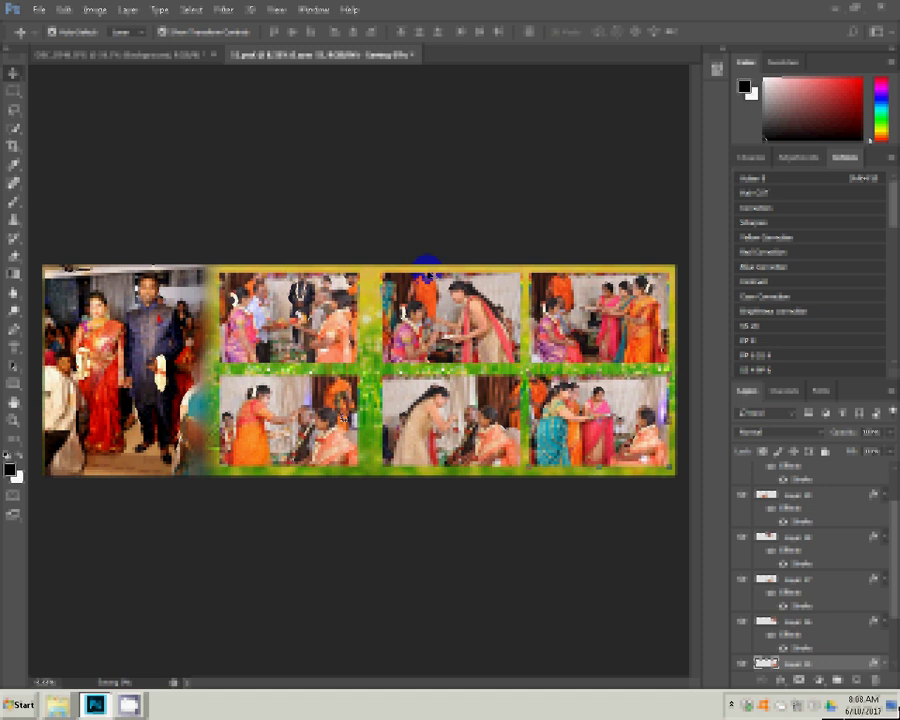
- Reopen the saved PSD file '11' from the N K folder via Ctrl+O
left_click_drag(435, 280, 402, 305)
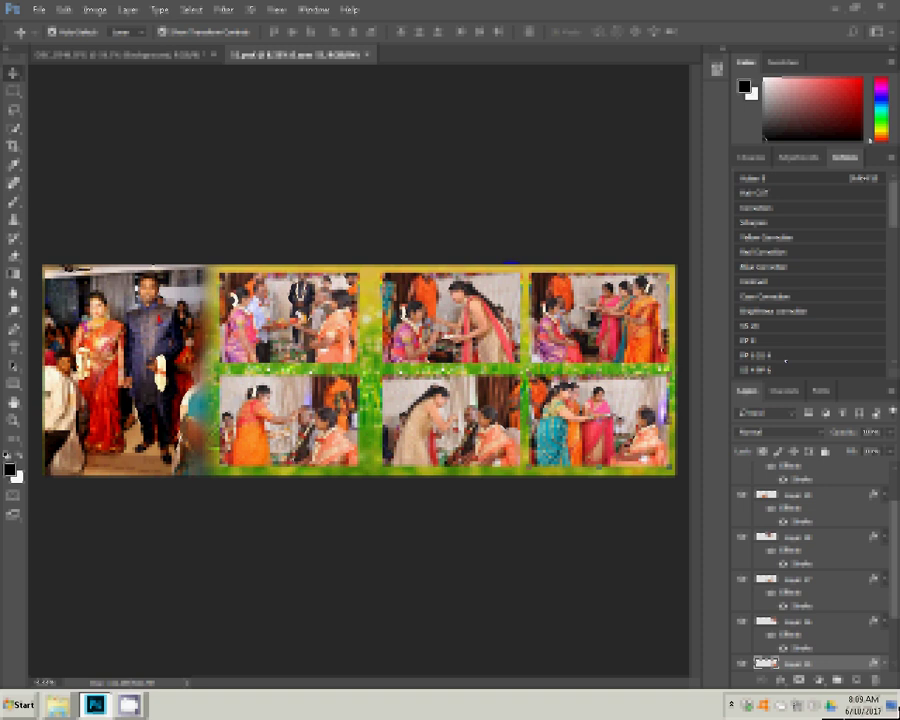
key("ctrl+o")
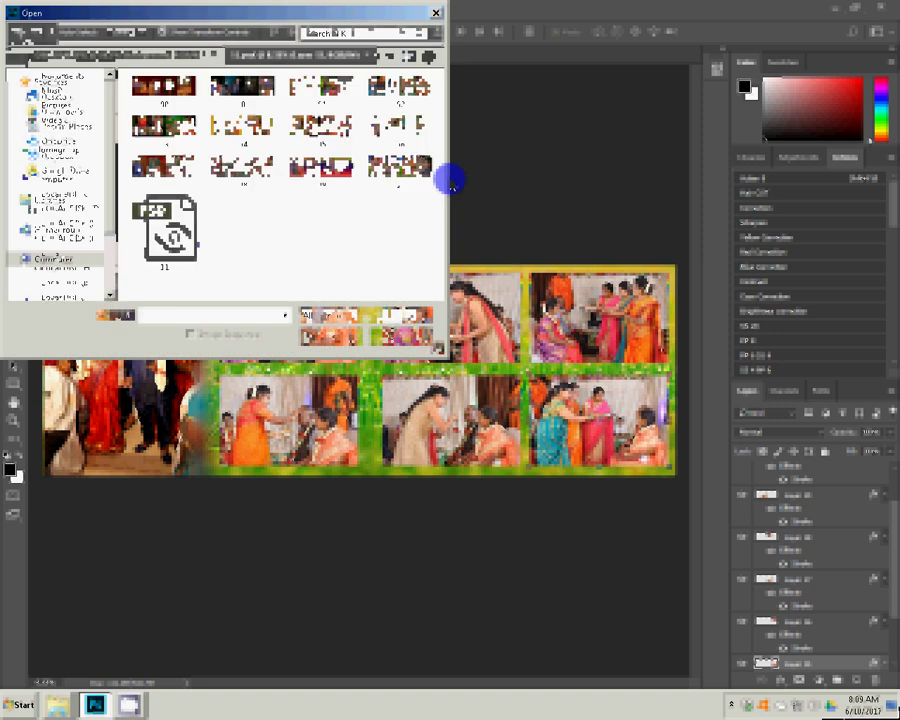
left_click(172, 277)
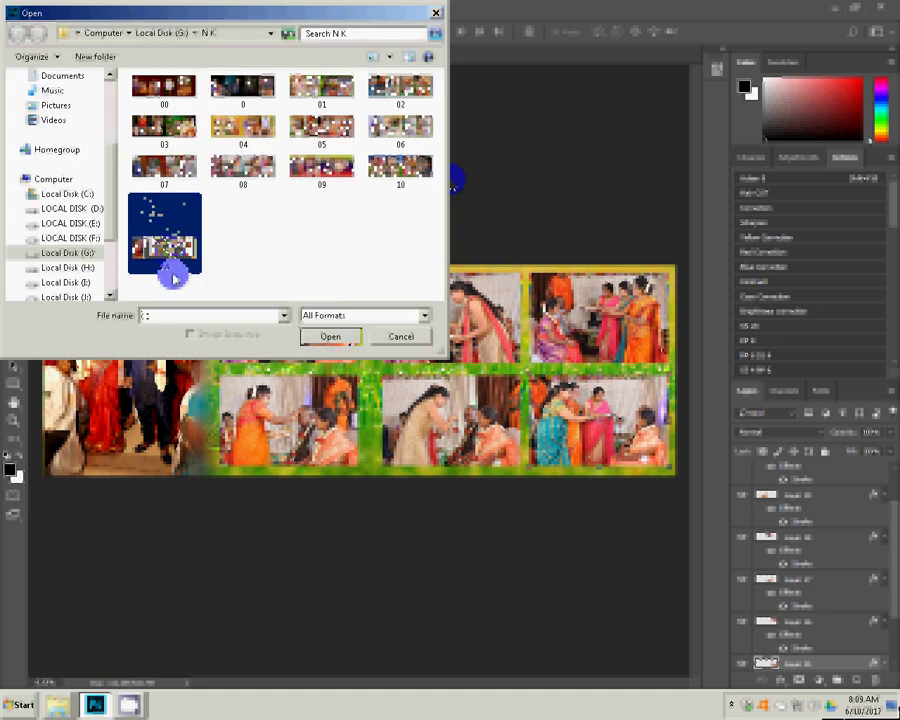
double_click(172, 277)
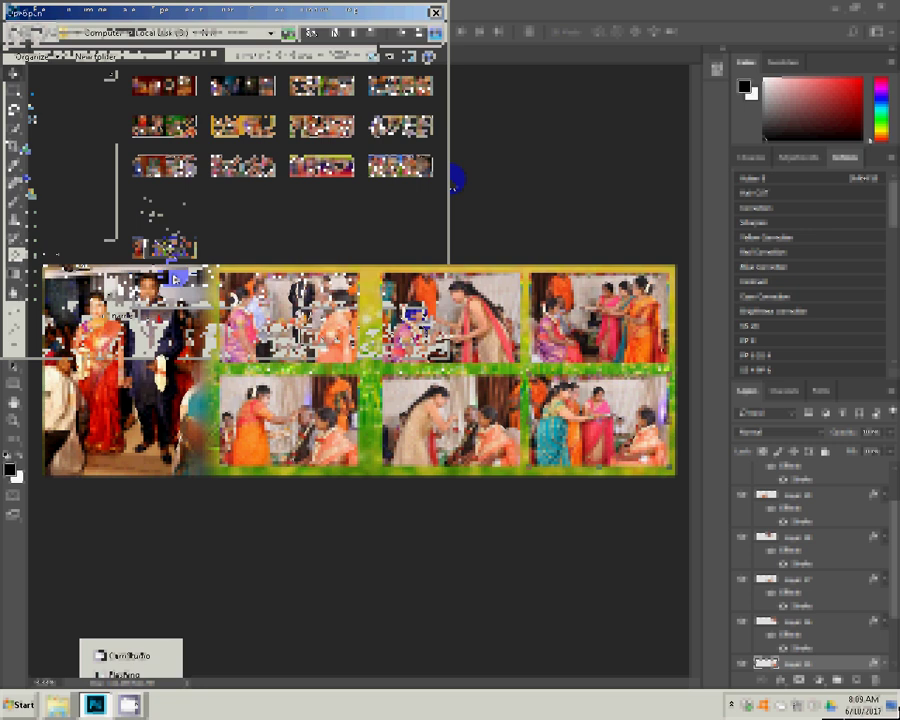